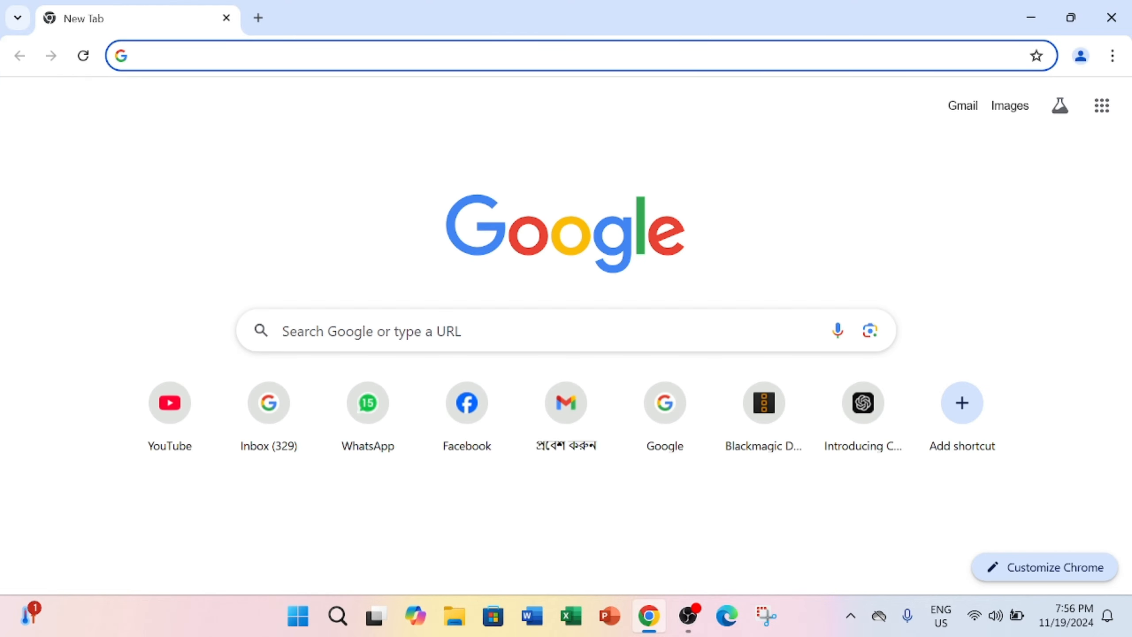
Load gmail.com in Chrome to reach the Google sign-in page
text(gmail)
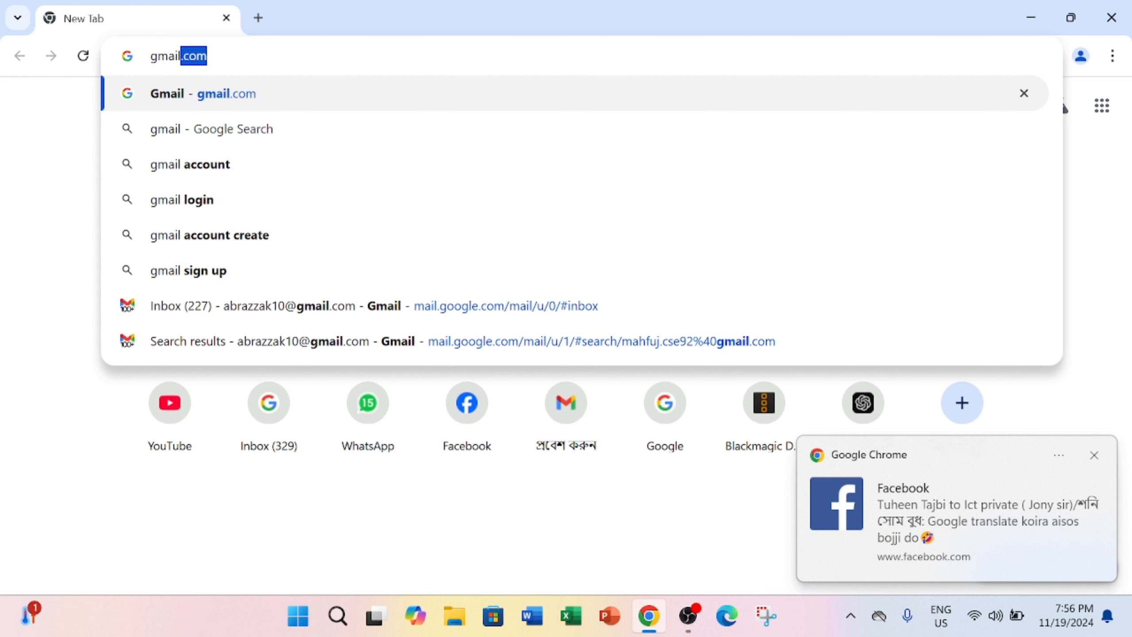
text(.com)
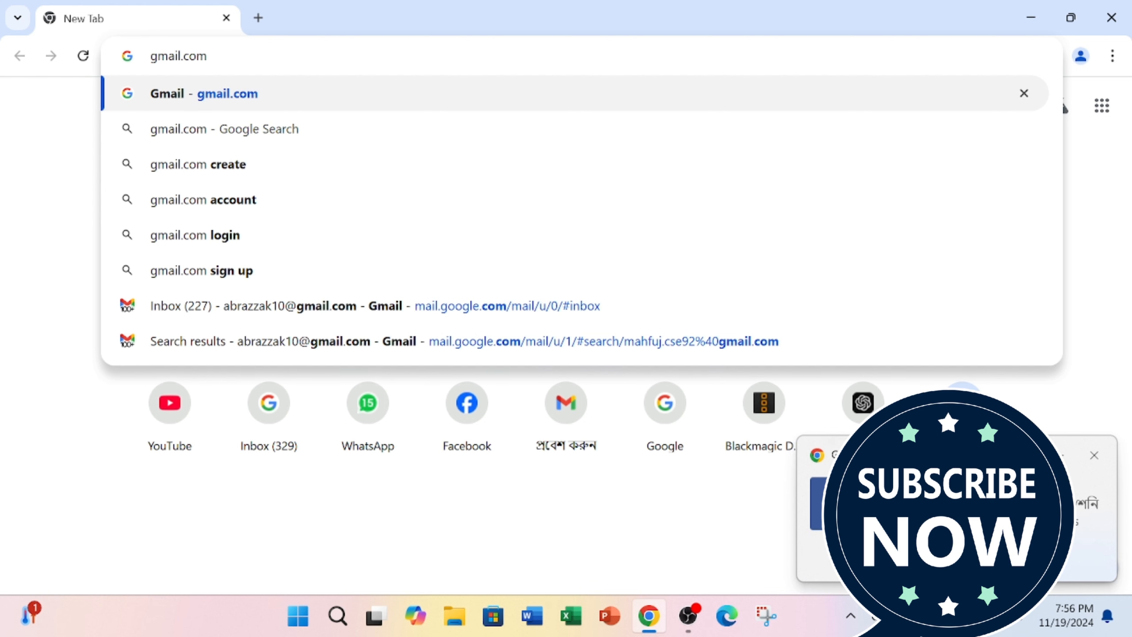
key(Return)
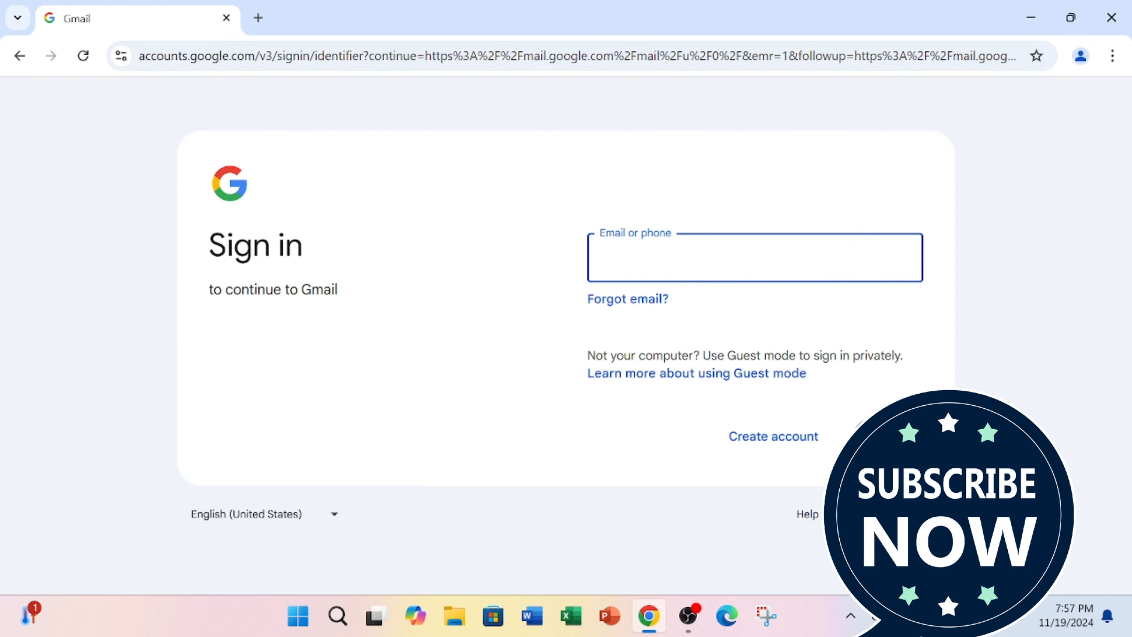
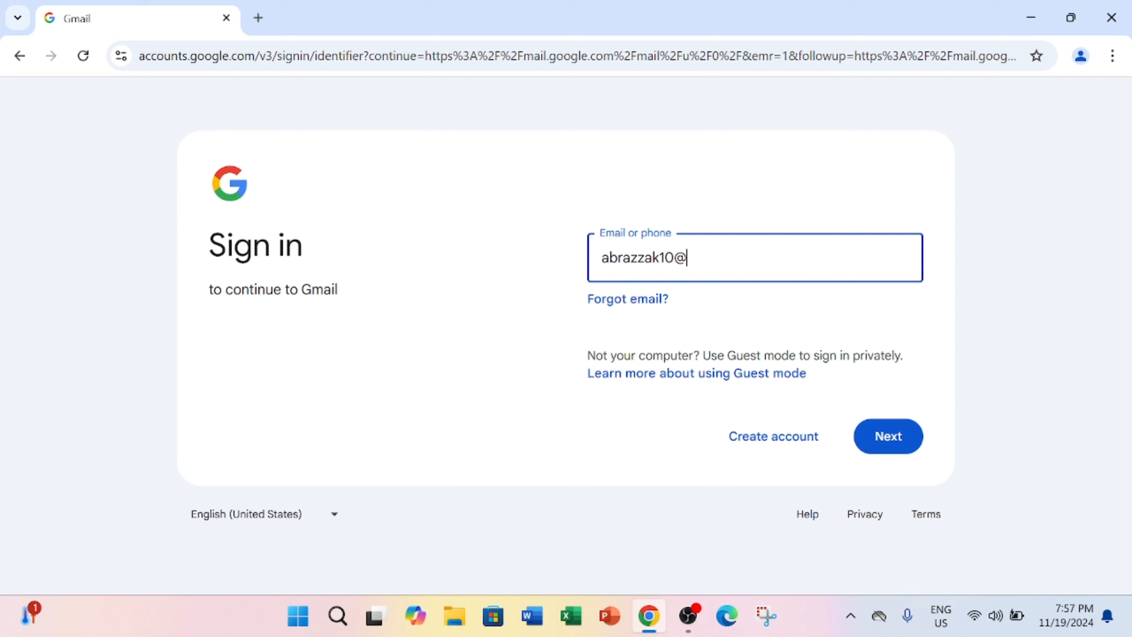
Enter the account's email address, trim off its domain ending, and continue to the password page
click(907, 445)
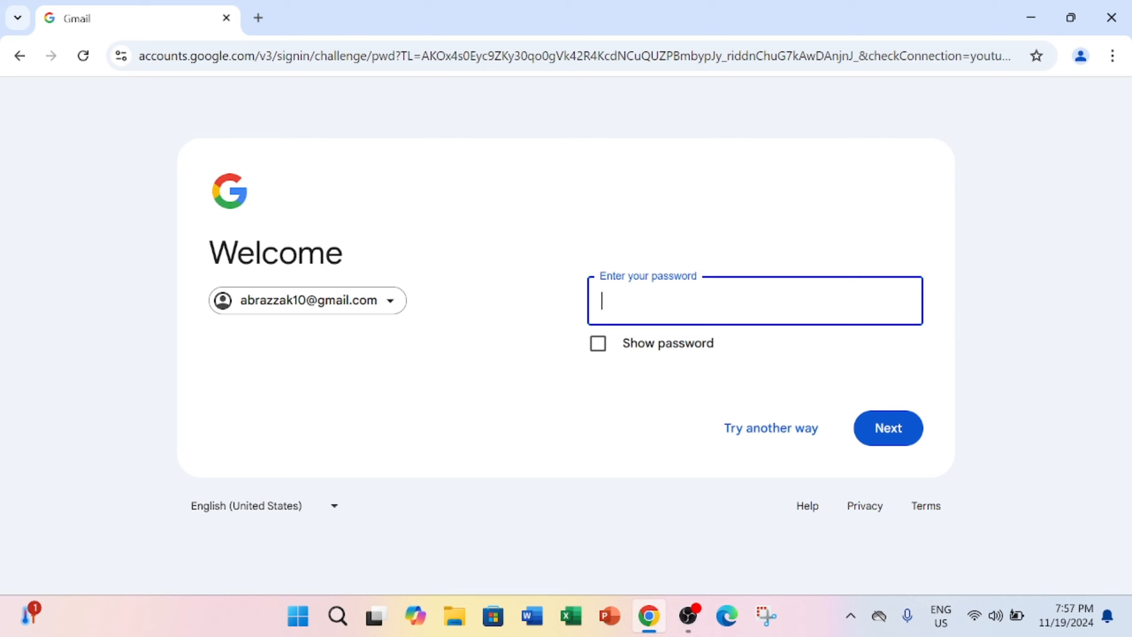
Paste the account password and sign in to the Gmail inbox
key(ctrl+v)
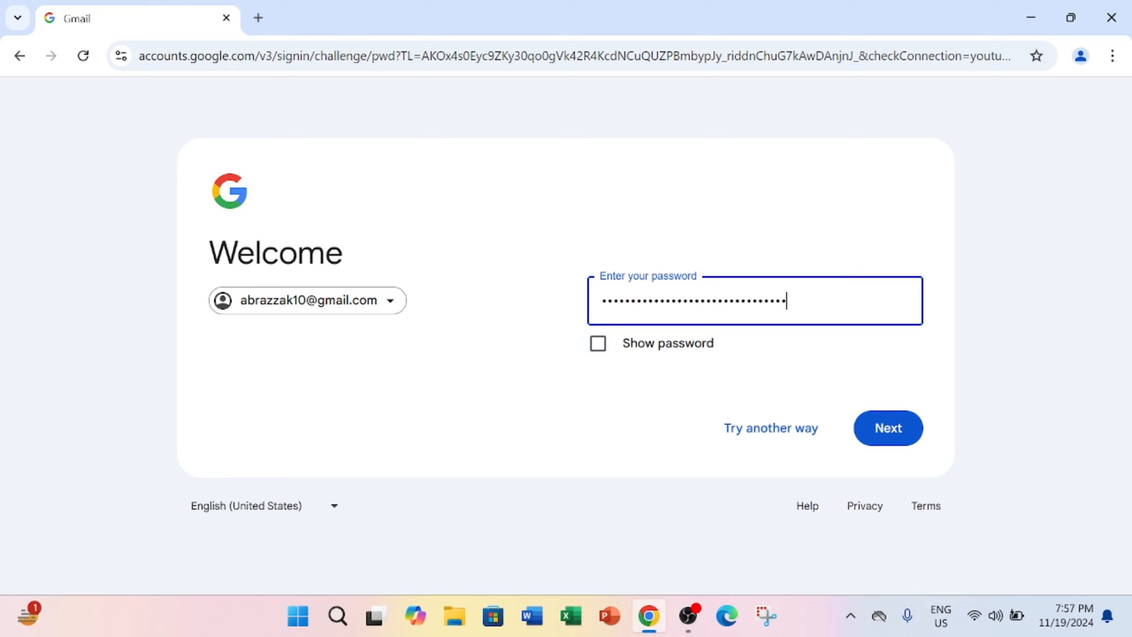
click(893, 439)
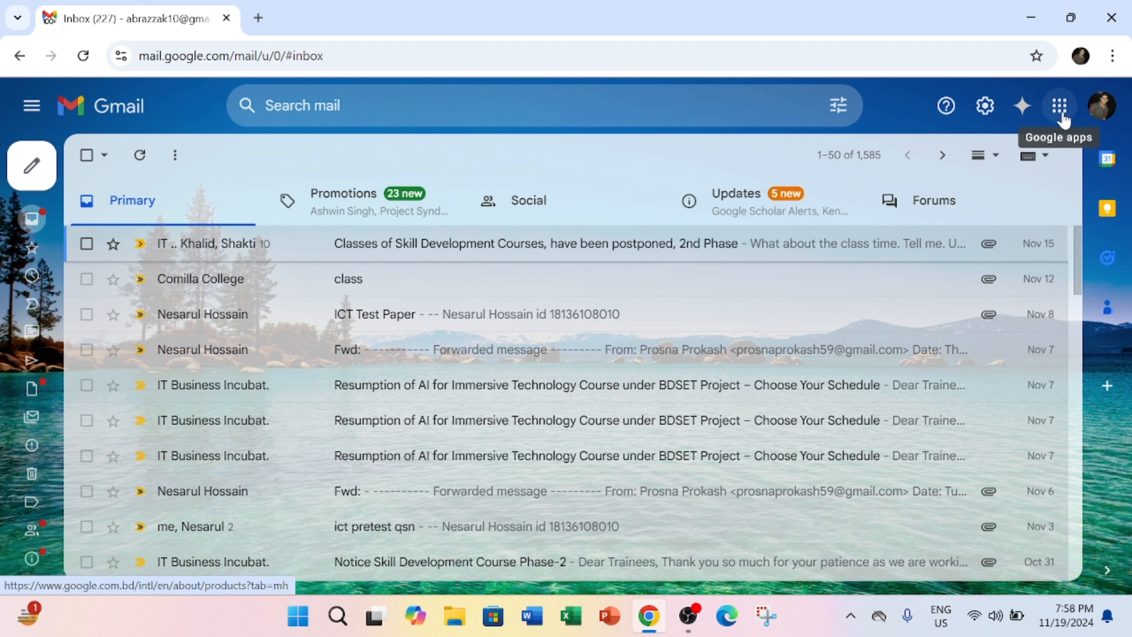
Launch Google Contacts in a new tab from the Google apps grid
click(1063, 115)
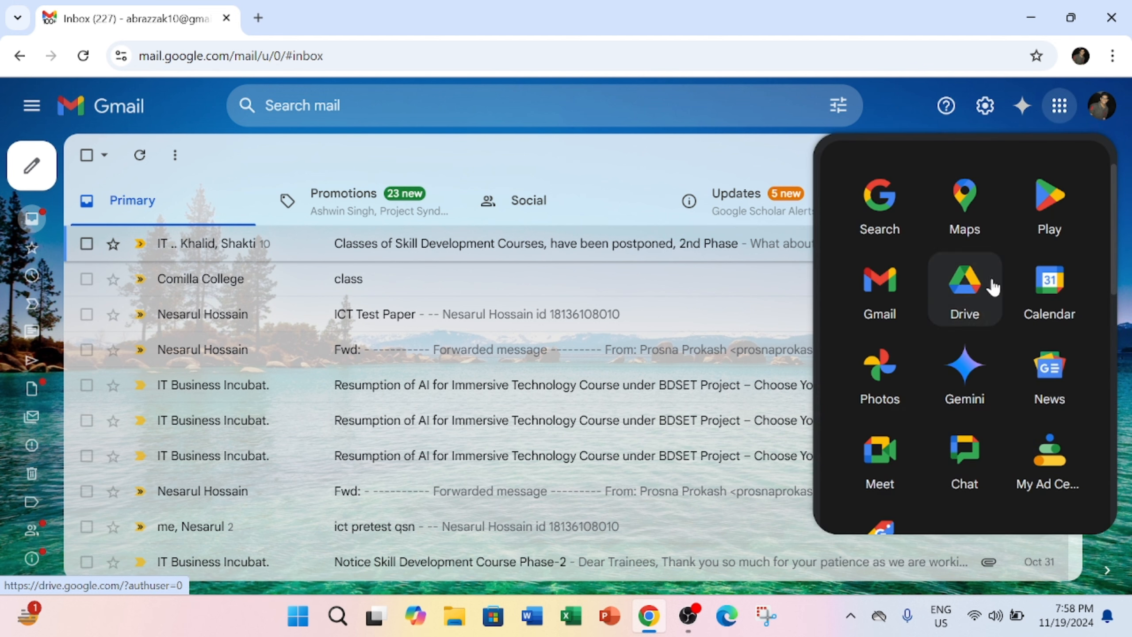
scroll(991, 290, down, 2)
scroll(986, 296, down, 5)
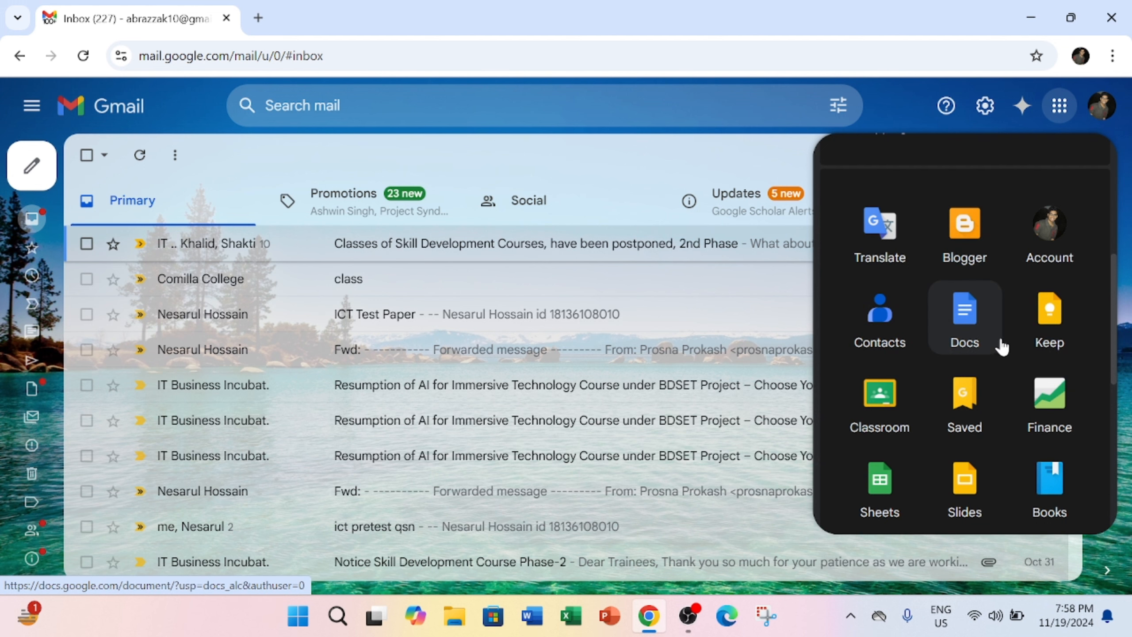
click(888, 339)
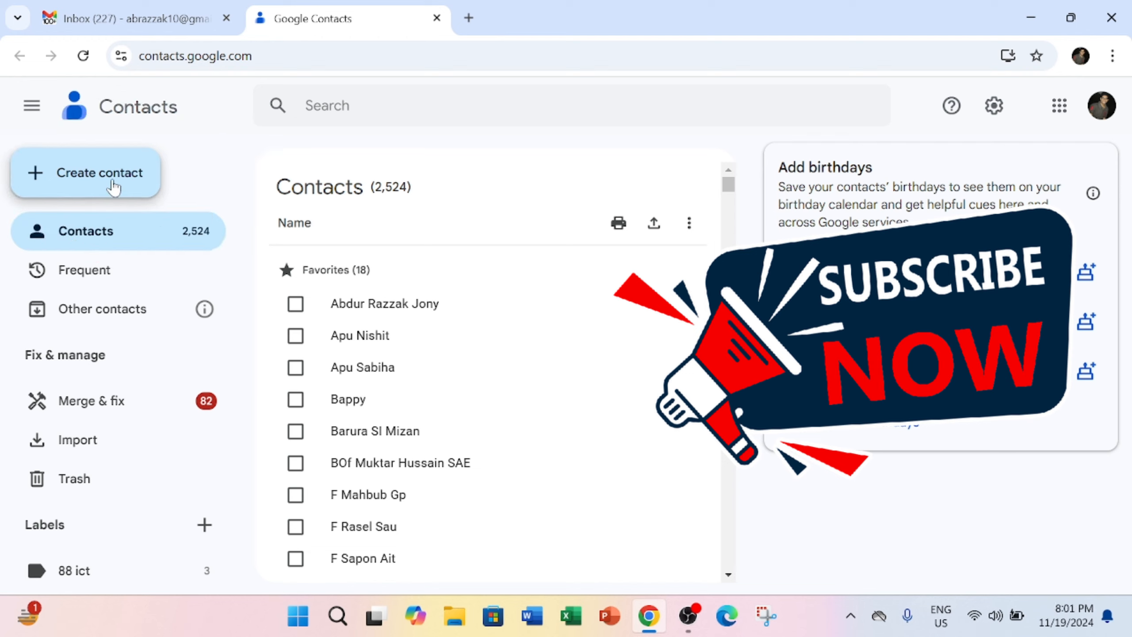
Choose Create multiple contacts from the Create contact menu
click(114, 188)
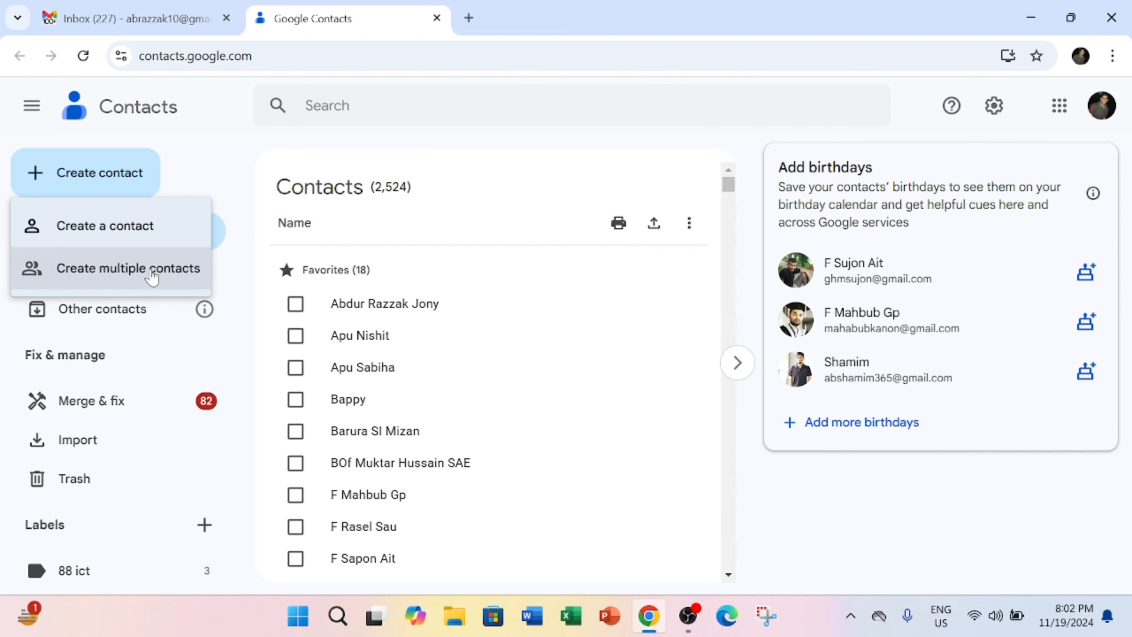
click(163, 278)
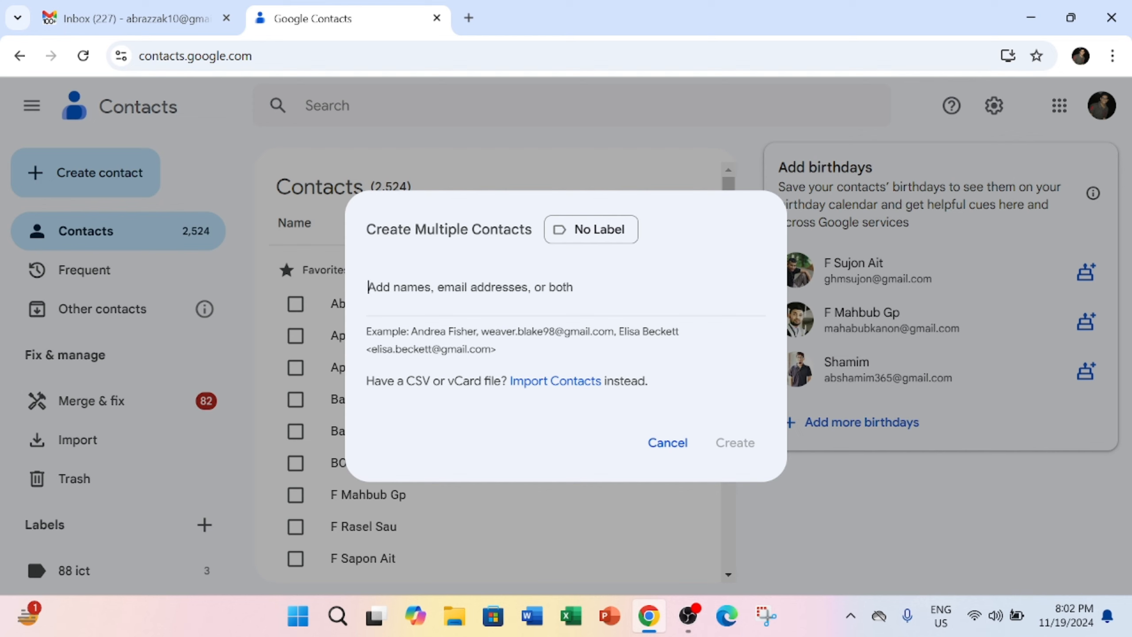
Start a new label from the No Label list of the Create Multiple Contacts dialog
click(632, 241)
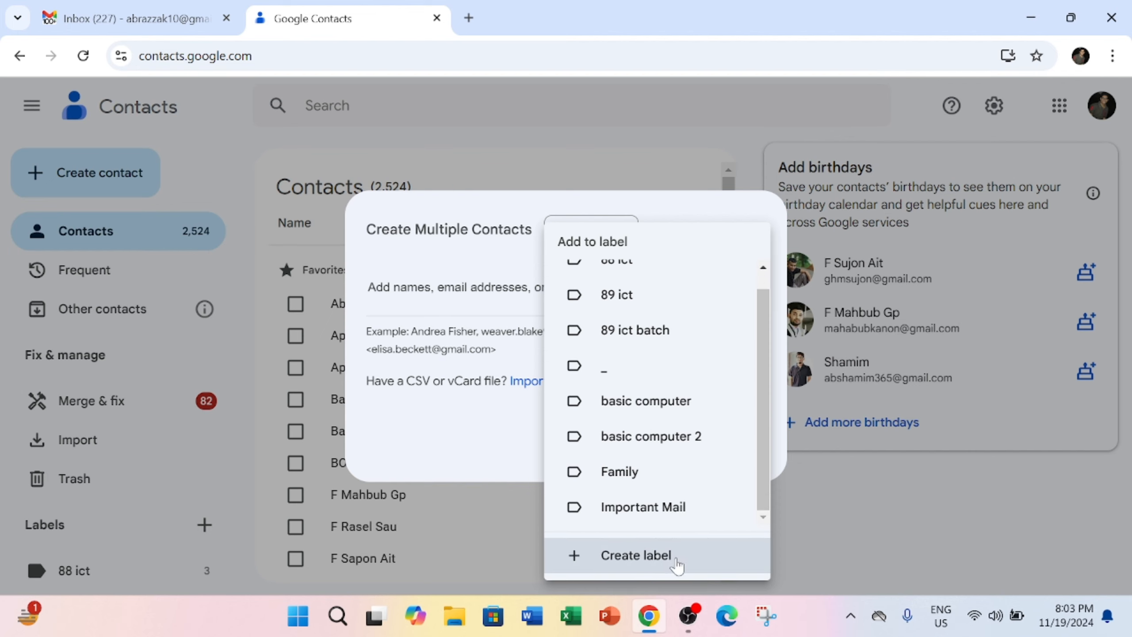
click(663, 562)
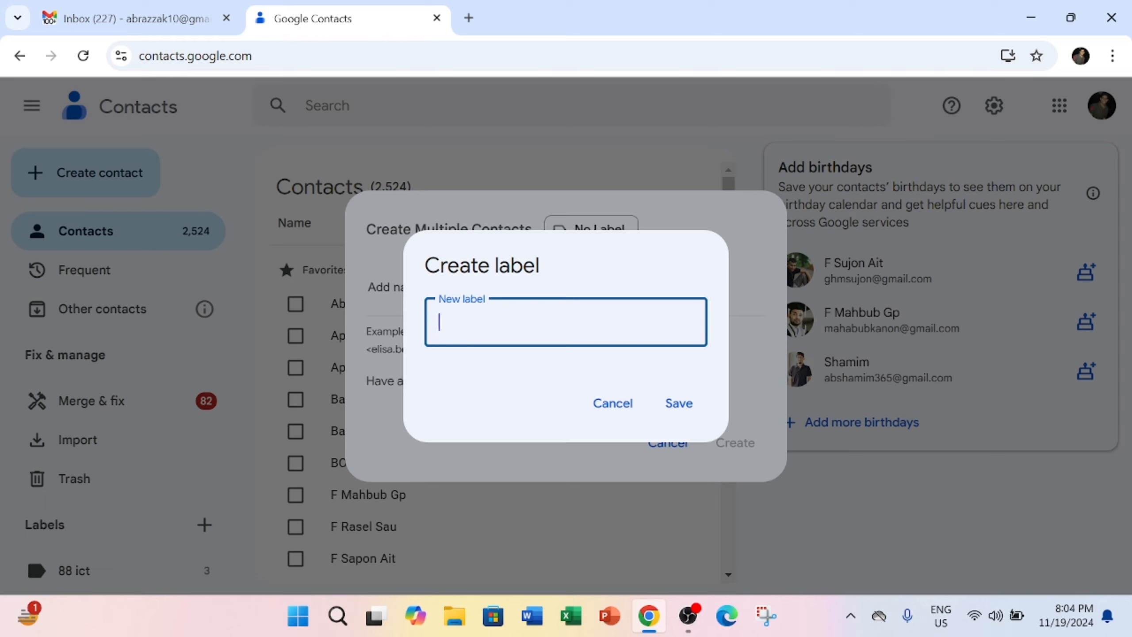
Create the label 'Office Colleagues' and apply it to the contacts being created
text(Office Colleagues)
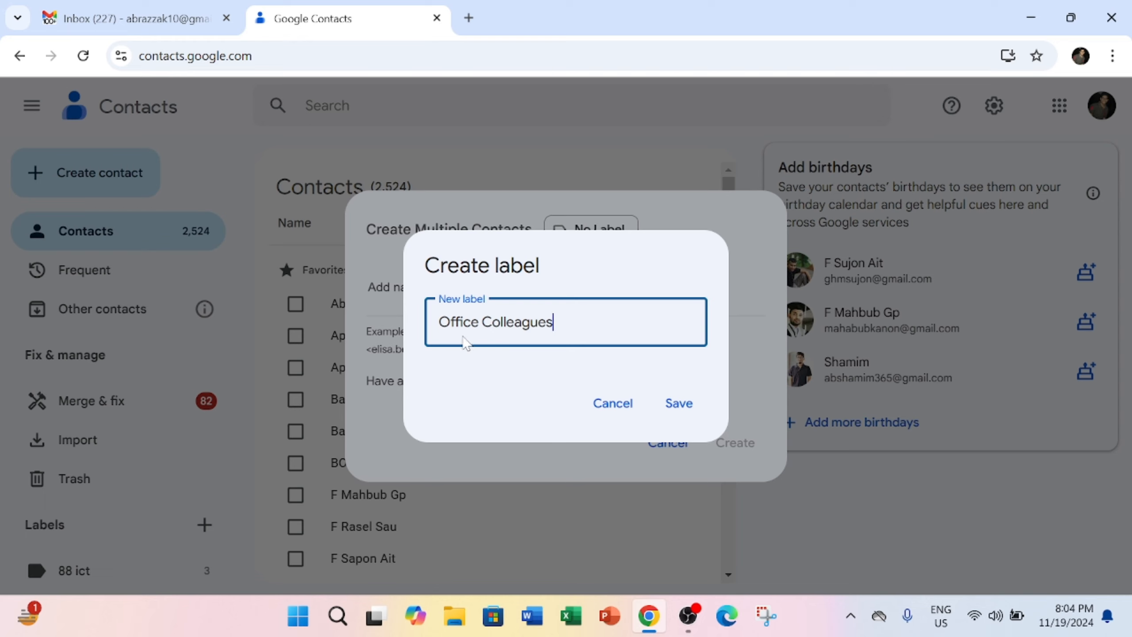
click(691, 411)
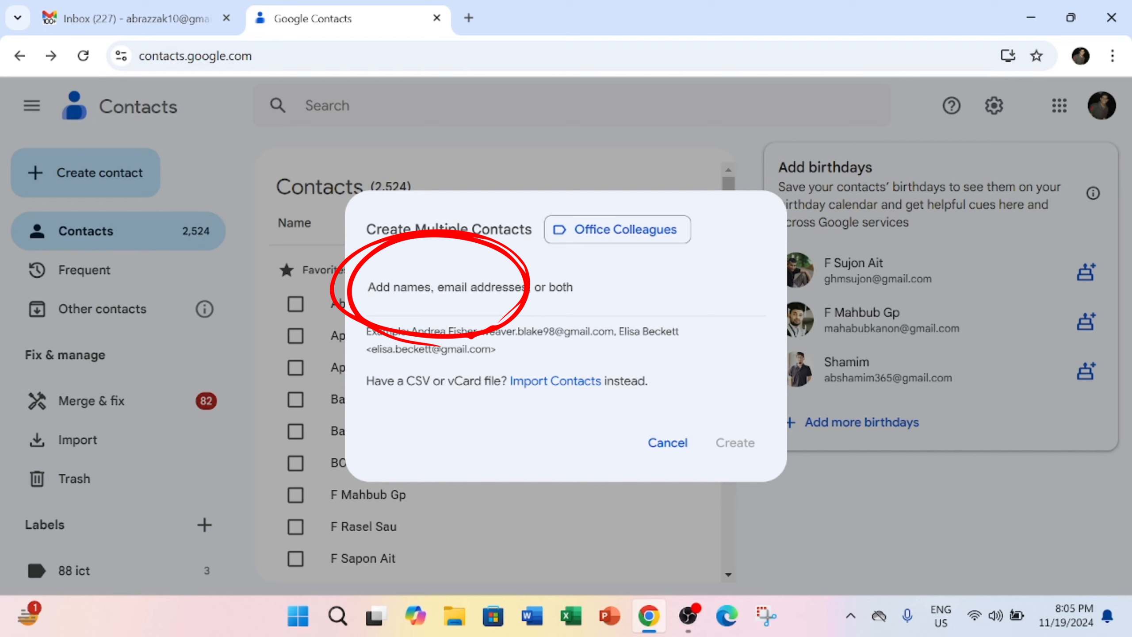
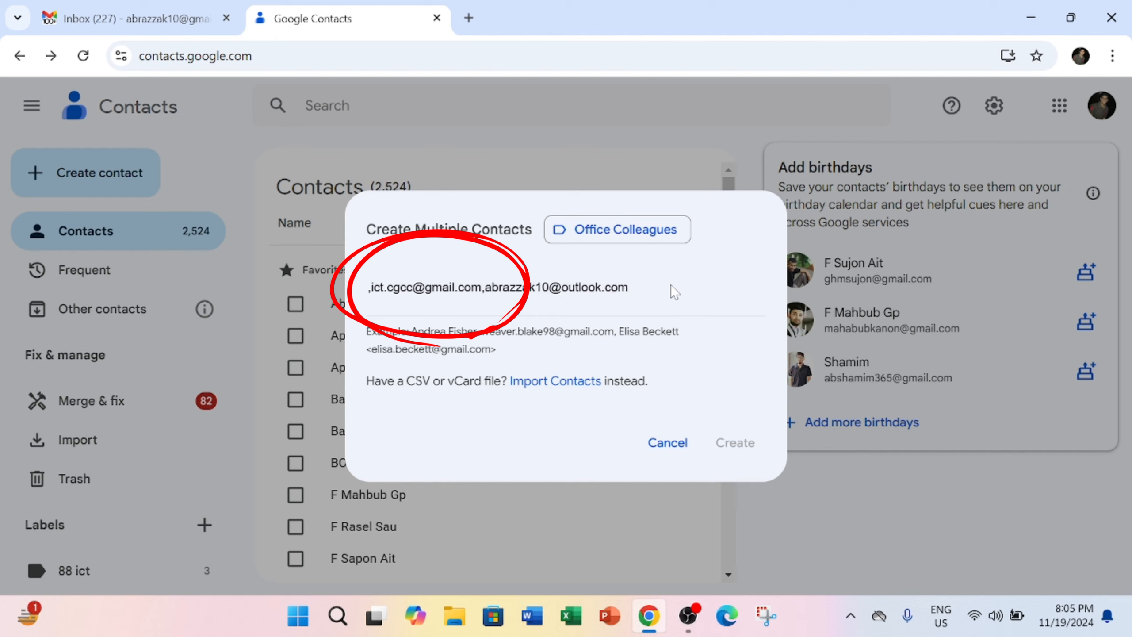
Create four contacts from four colleagues' email addresses under Office Colleagues, totalling 2,528
text(,)
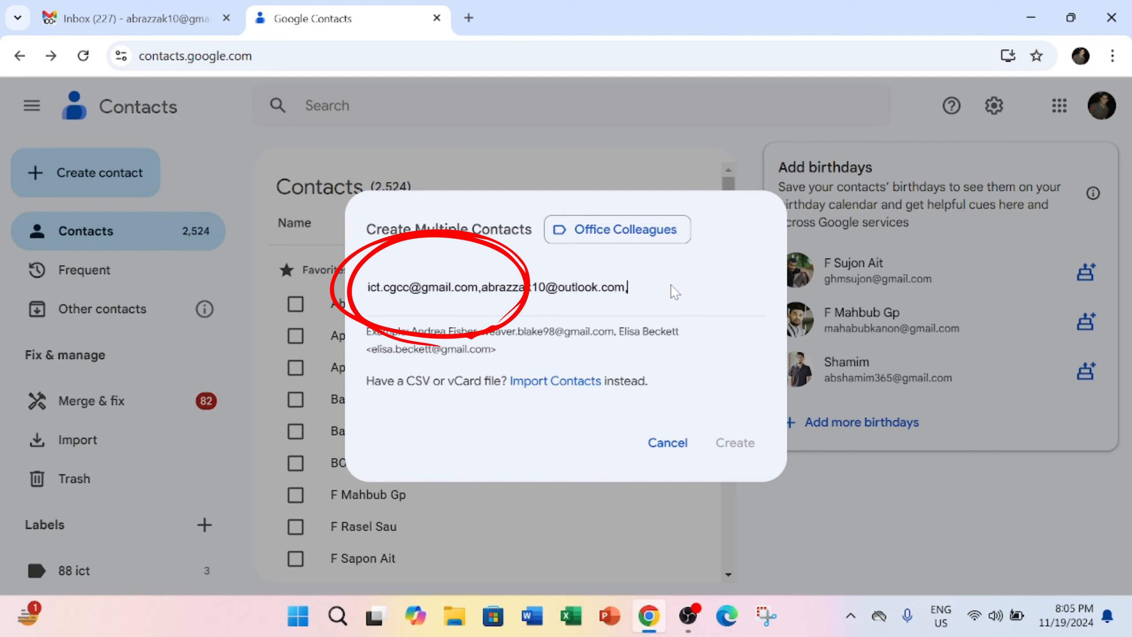
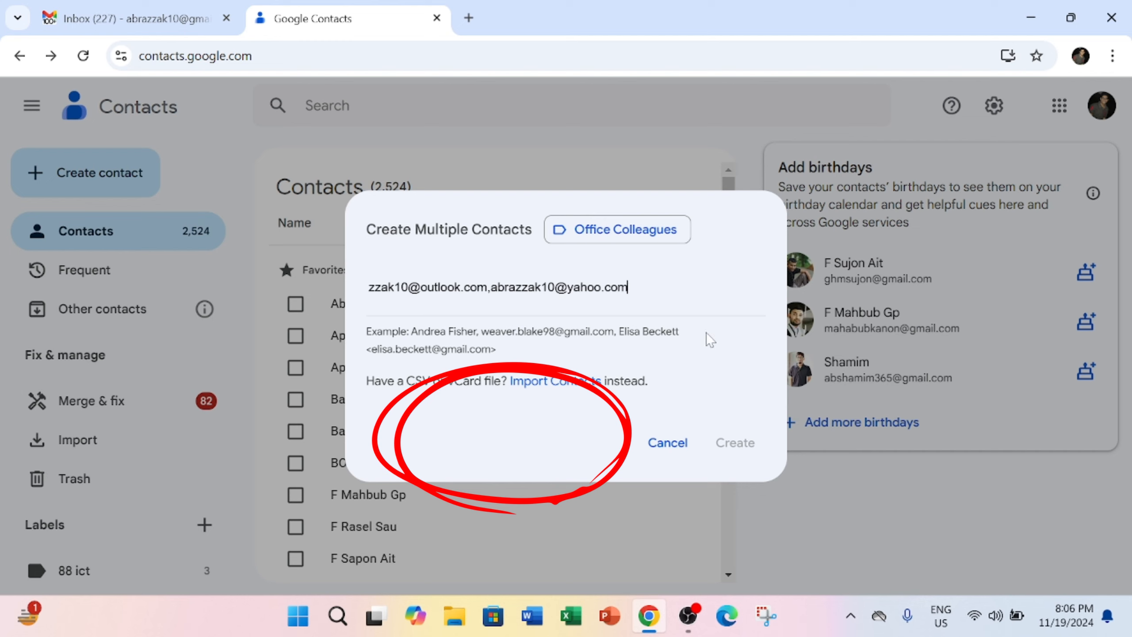
key(Return)
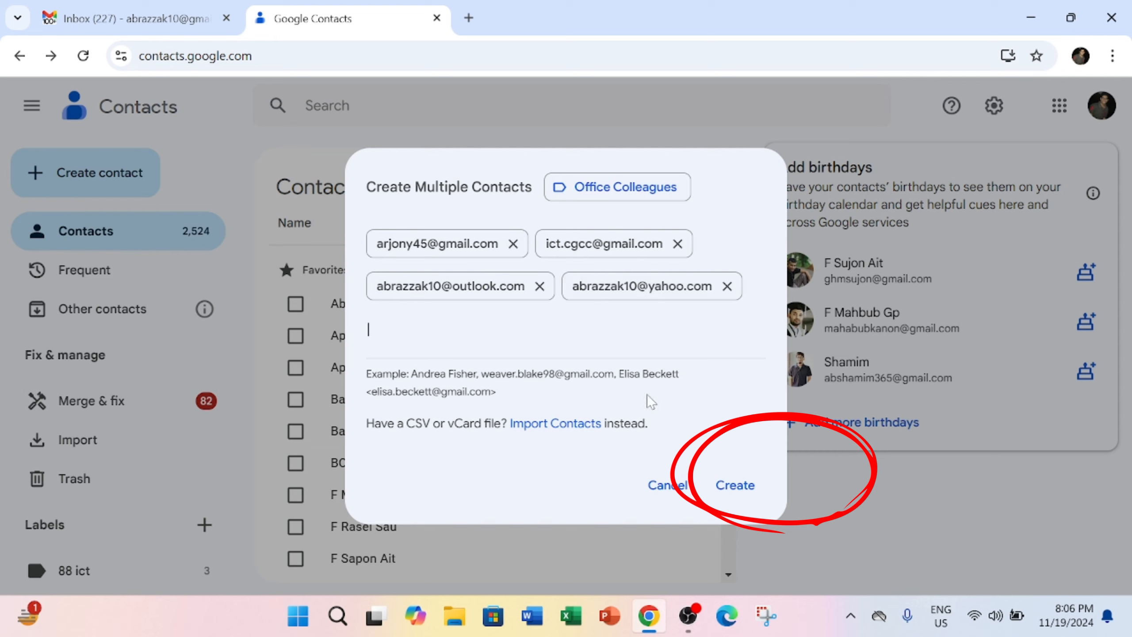
click(734, 491)
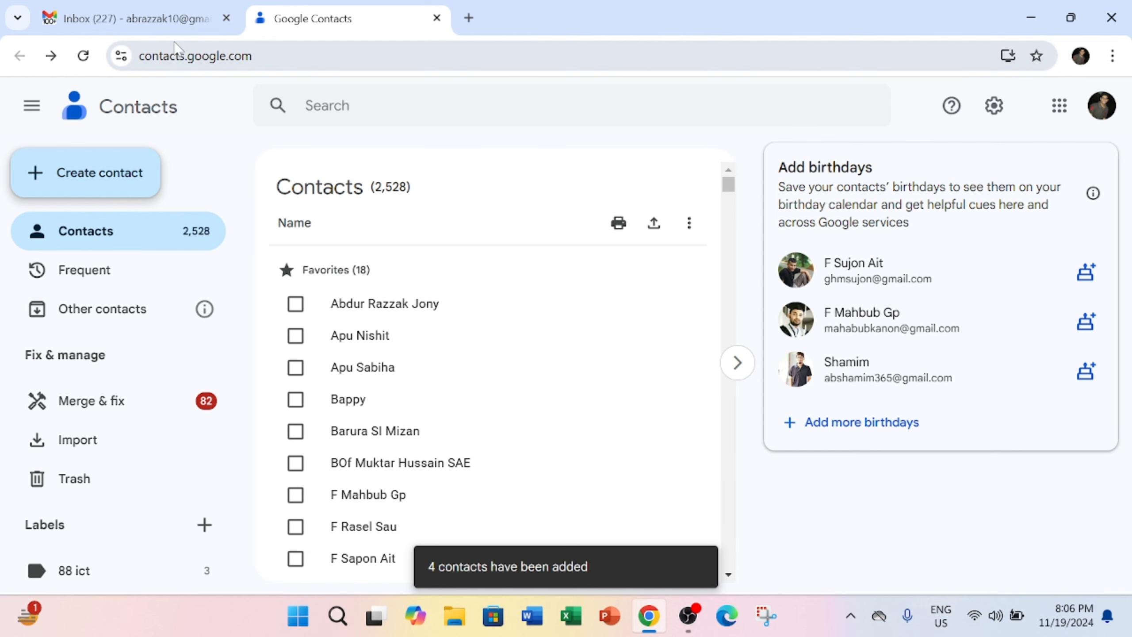
mouse_move(161, 23)
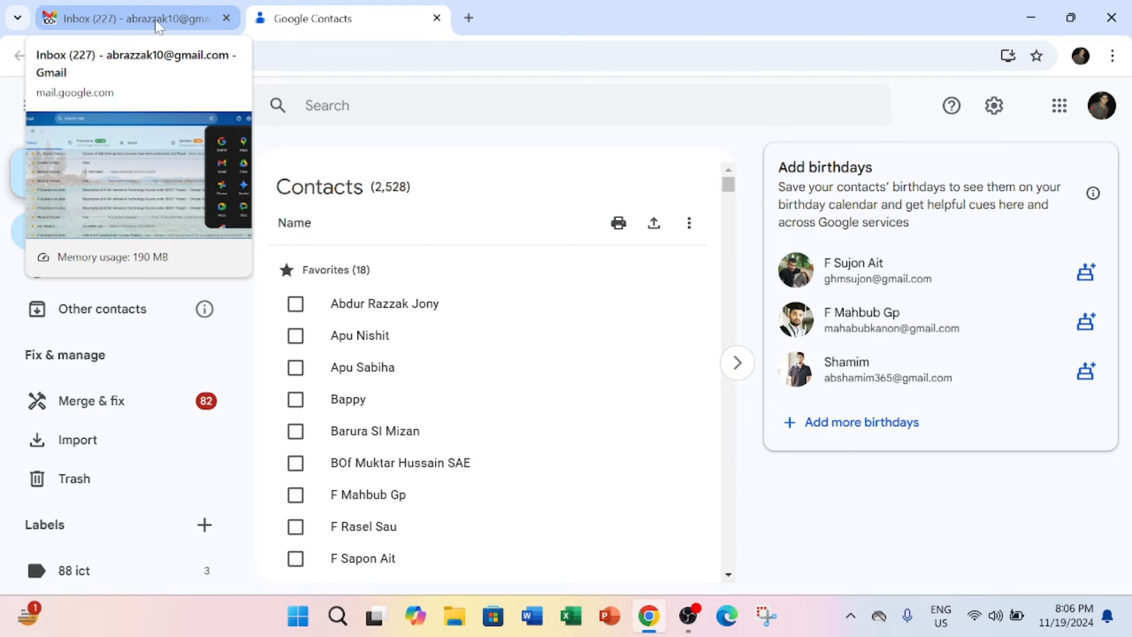
Go back to the Gmail inbox and start a new message
click(159, 24)
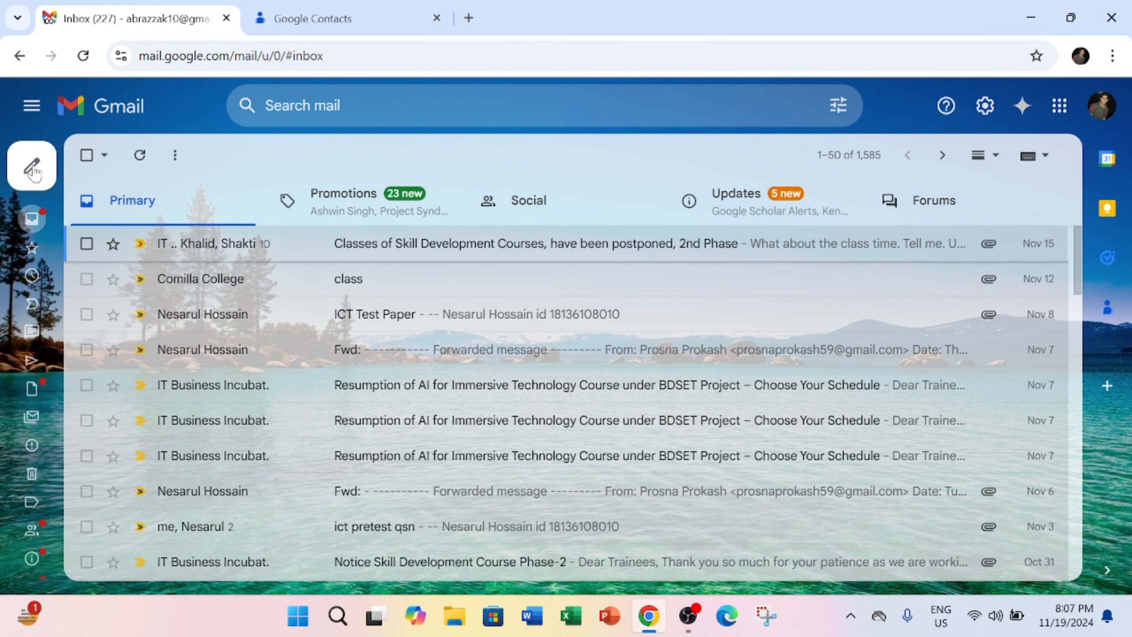
mouse_move(38, 174)
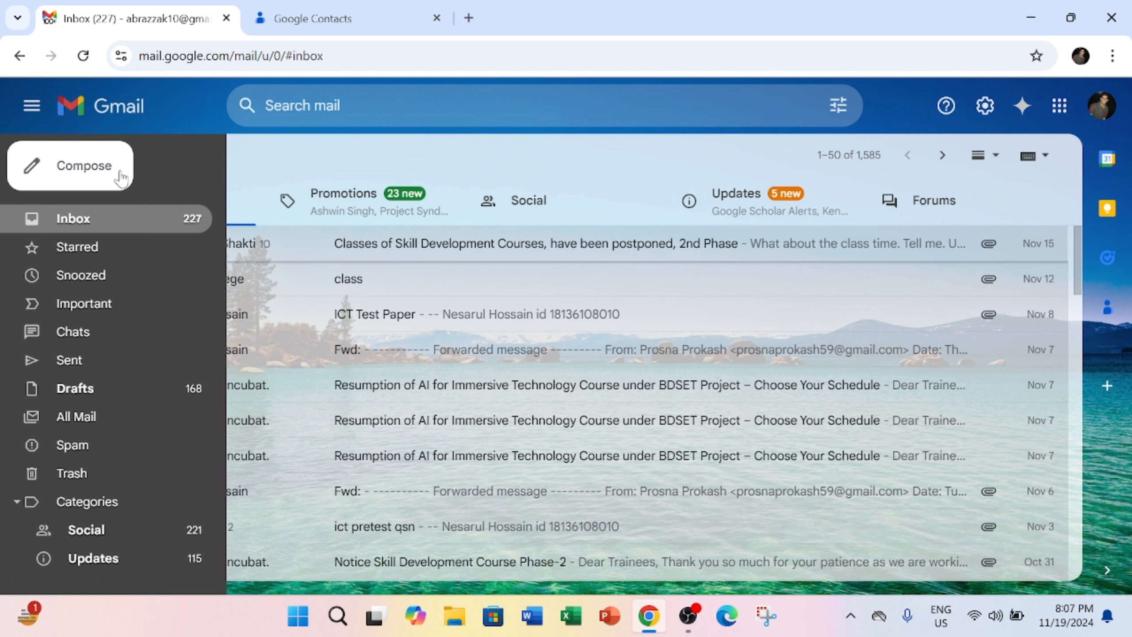
click(80, 173)
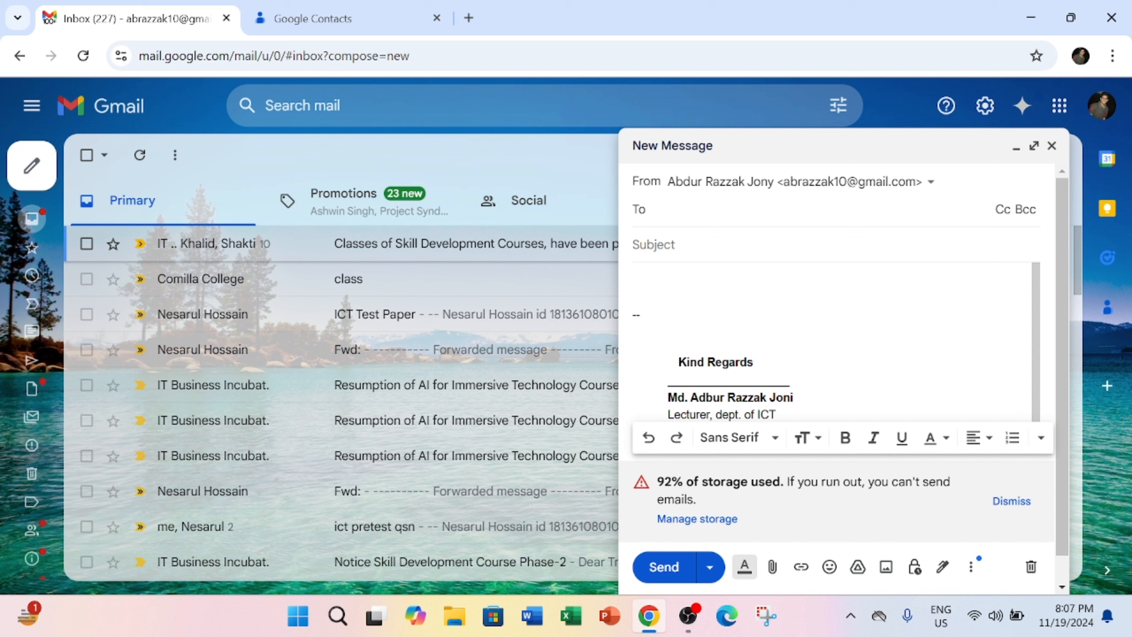
Address the draft to the Office Colleagues group and give it the subject 'Demo Mail'
text(offi)
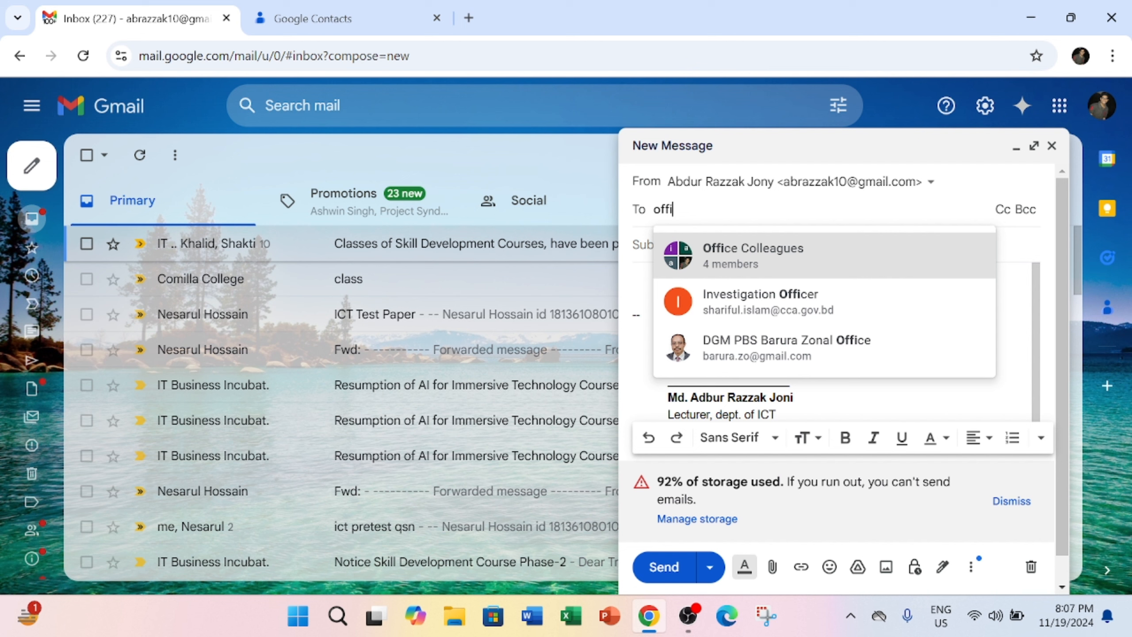
click(750, 262)
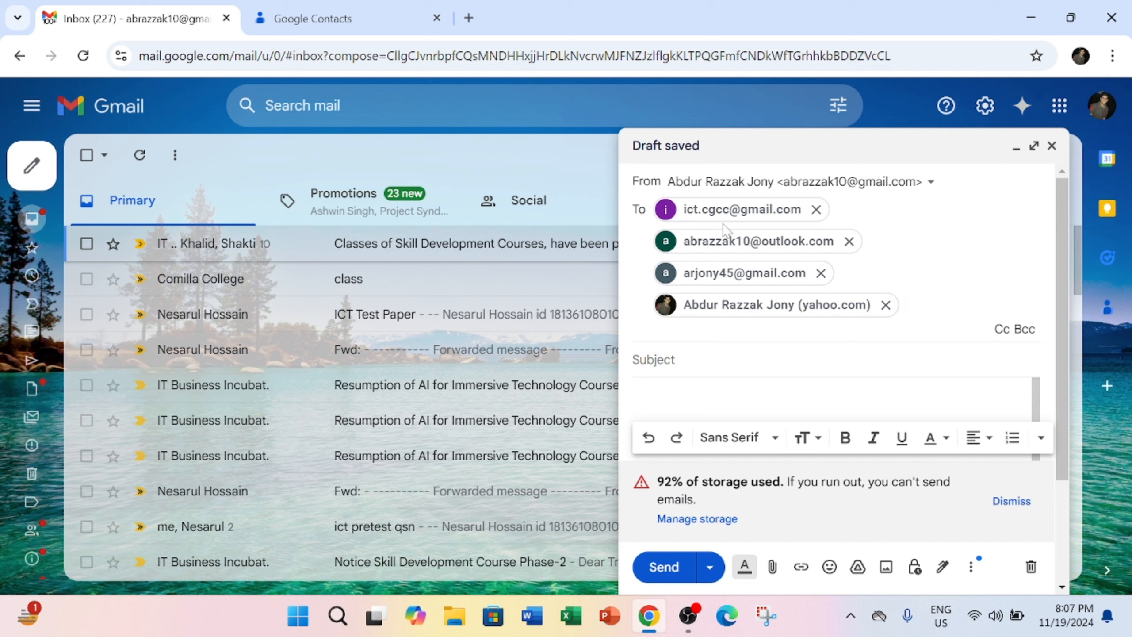
mouse_move(734, 216)
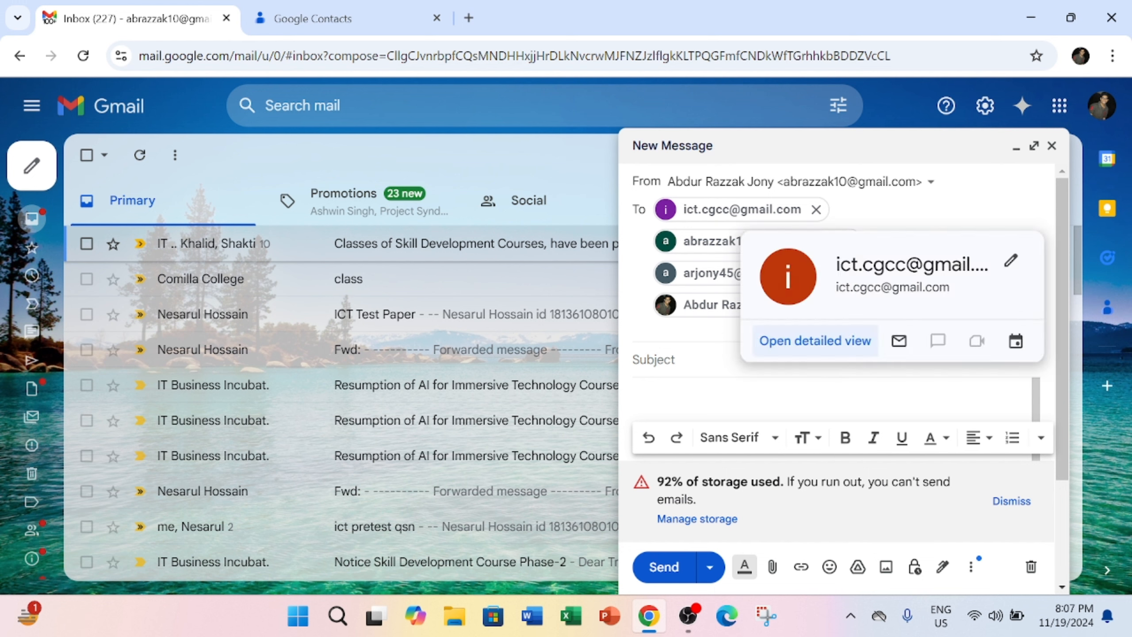
key(Tab)
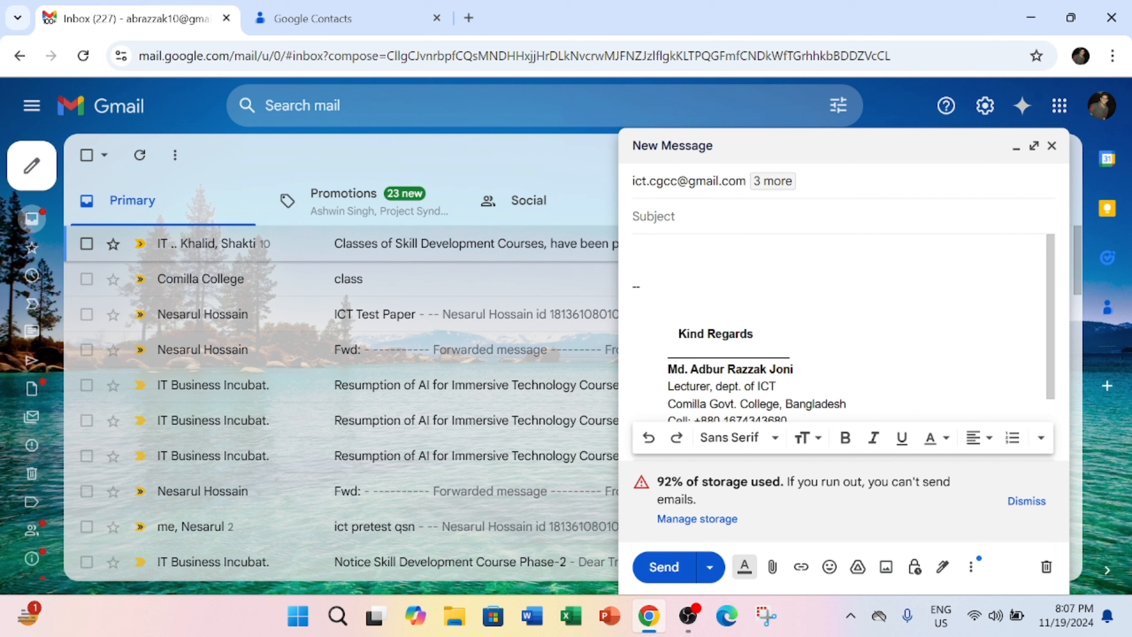
text(Demo Mail)
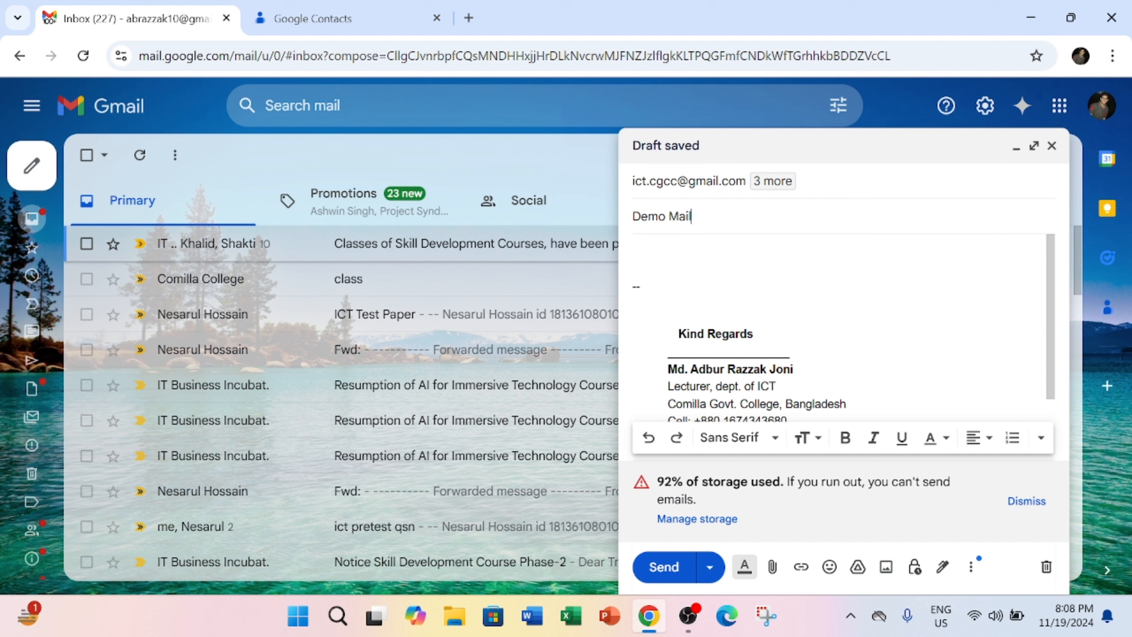
Replace the dashes in the Demo Mail body with 'Dear Colleagues' and 'This's a test mail.', then send it
click(642, 287)
key(BackSpace)
key(BackSpace)
key(BackSpace)
key(BackSpace)
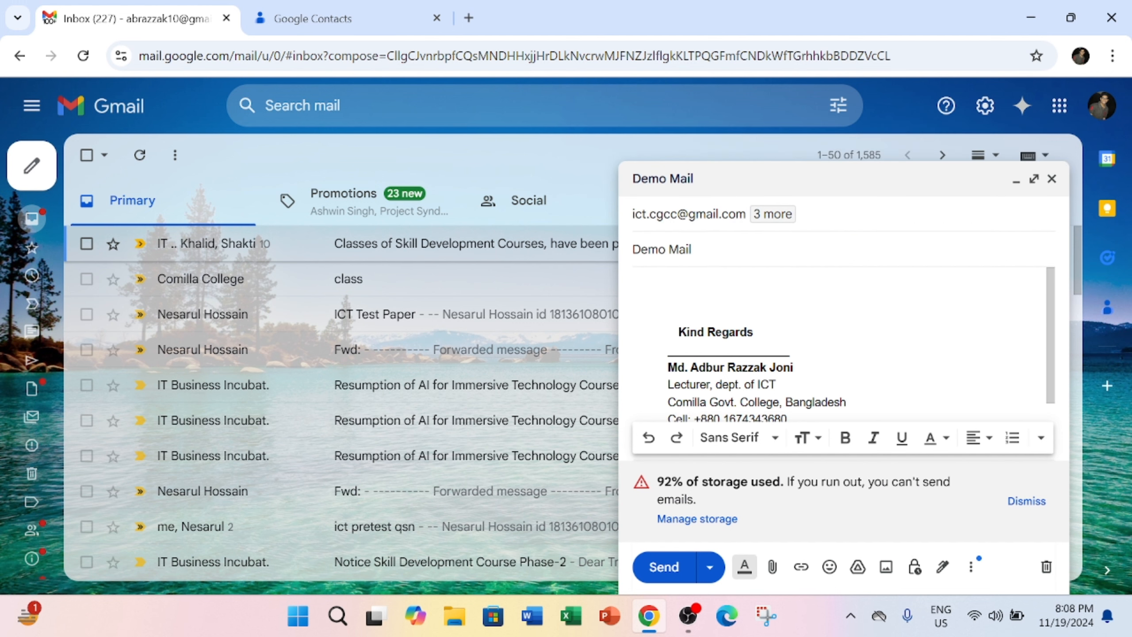
text(Dear Colle)
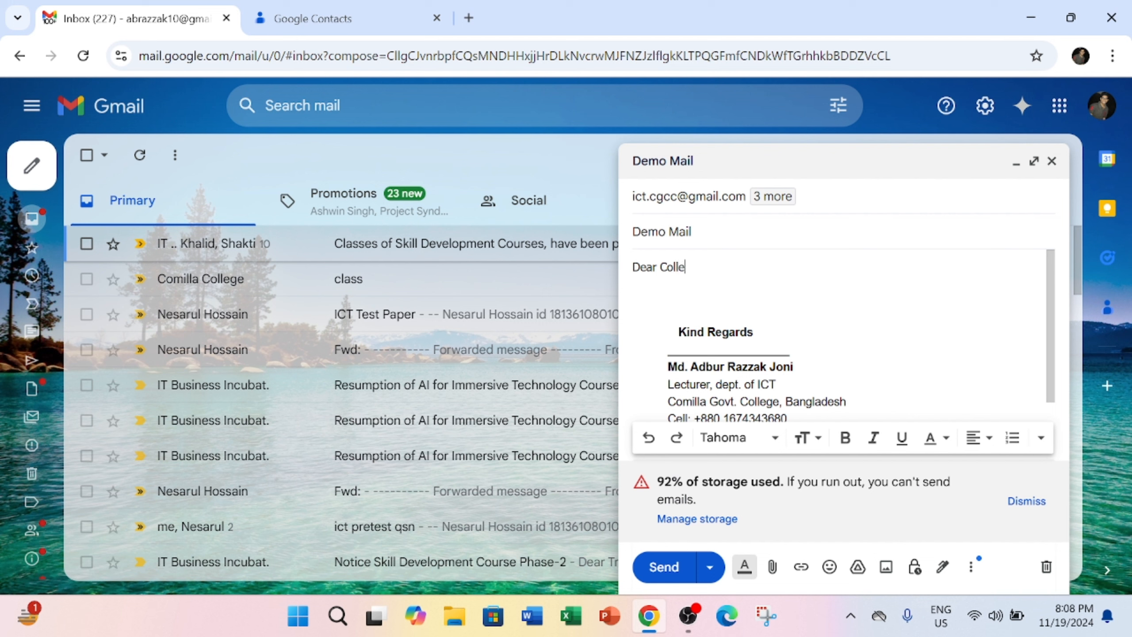
text(agues)
key(Return)
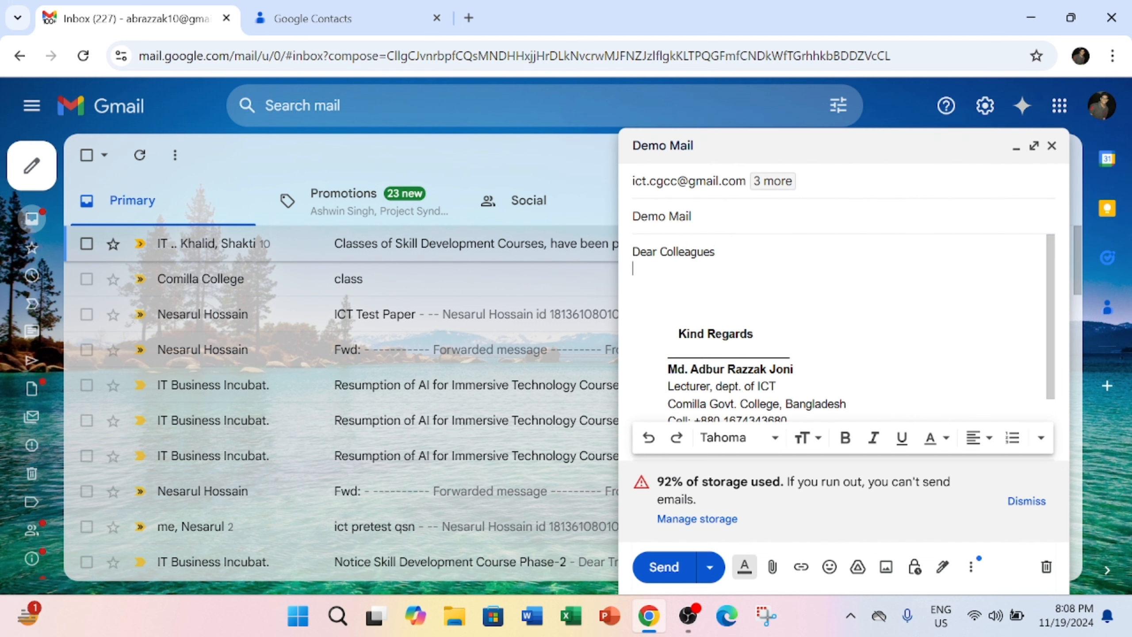
text(This's a test mail.)
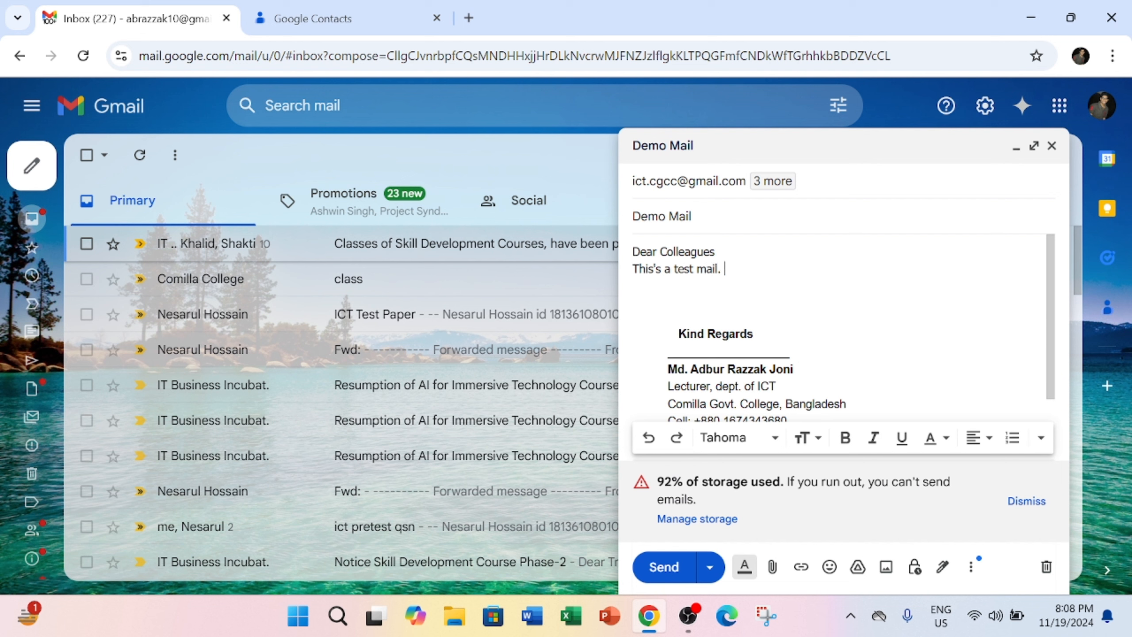
click(663, 567)
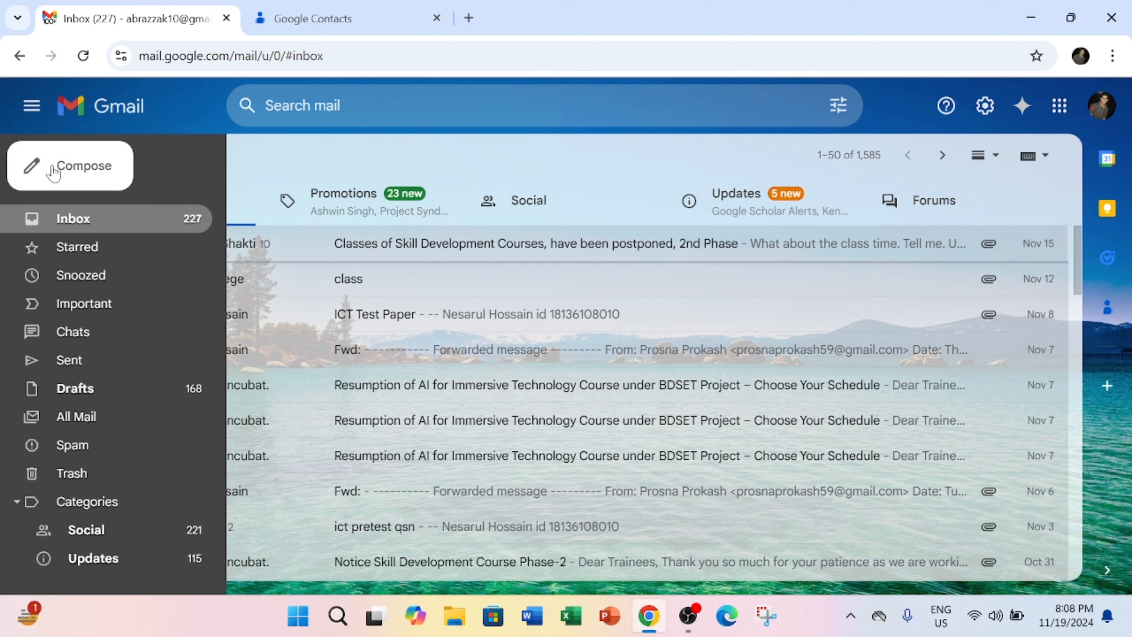
click(53, 171)
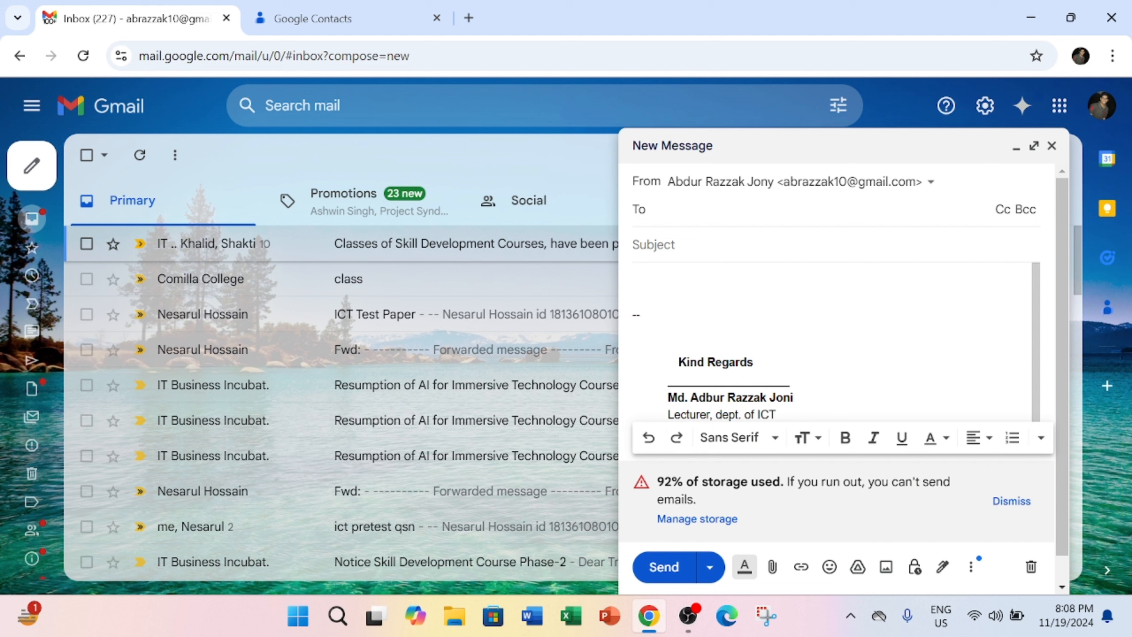
text(off)
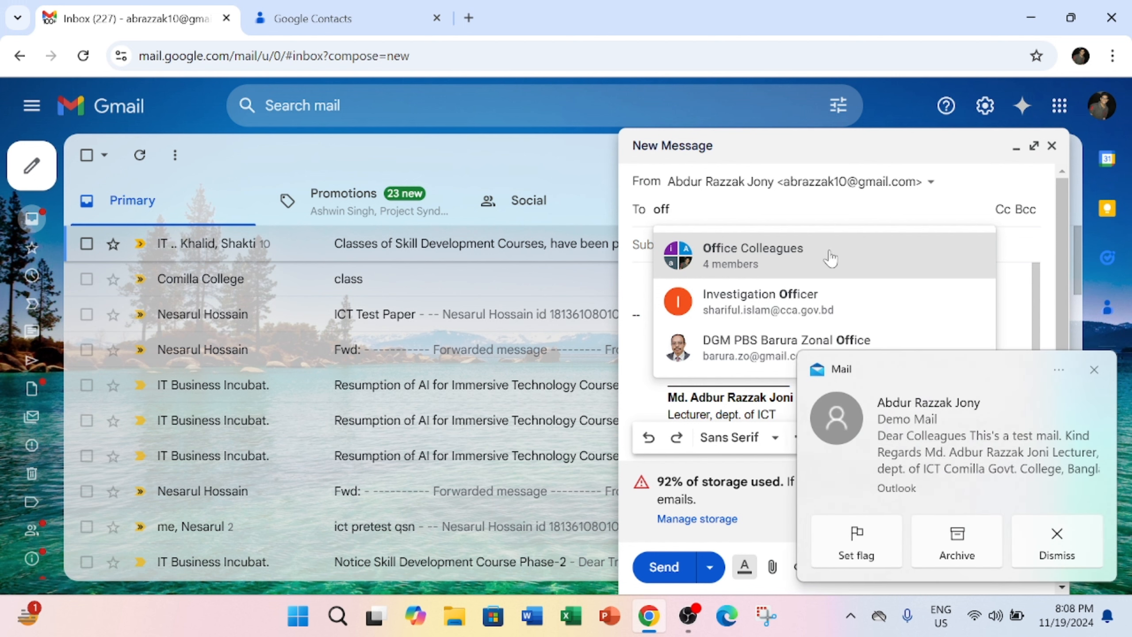
click(1094, 370)
click(1052, 145)
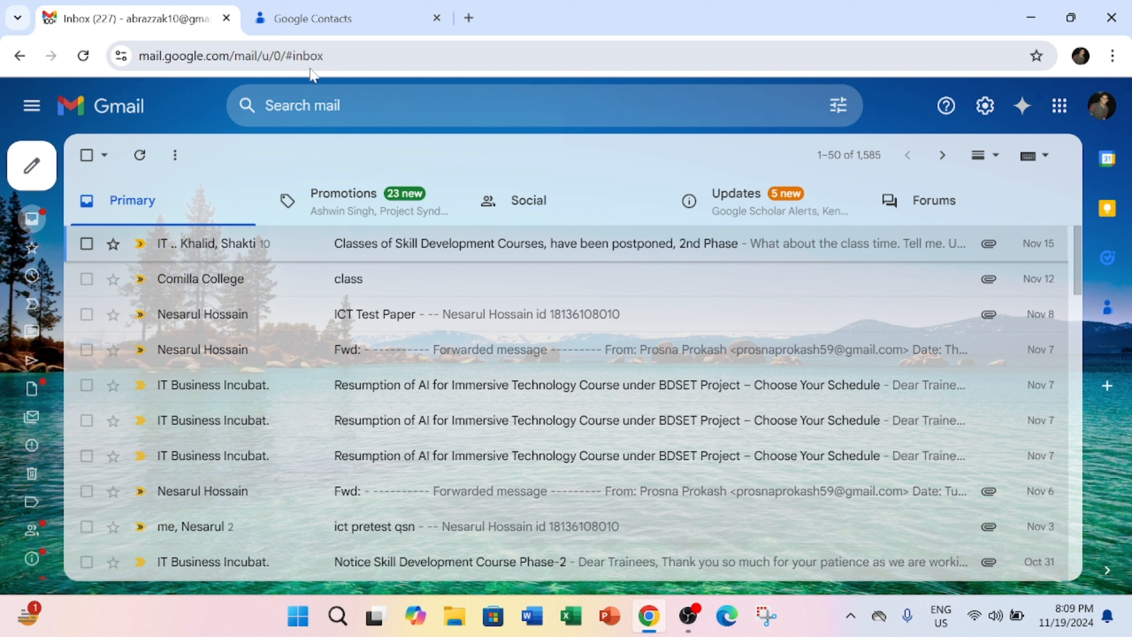
Reload Gmail and bring up the Google apps list, scrolled down to Contacts
click(83, 56)
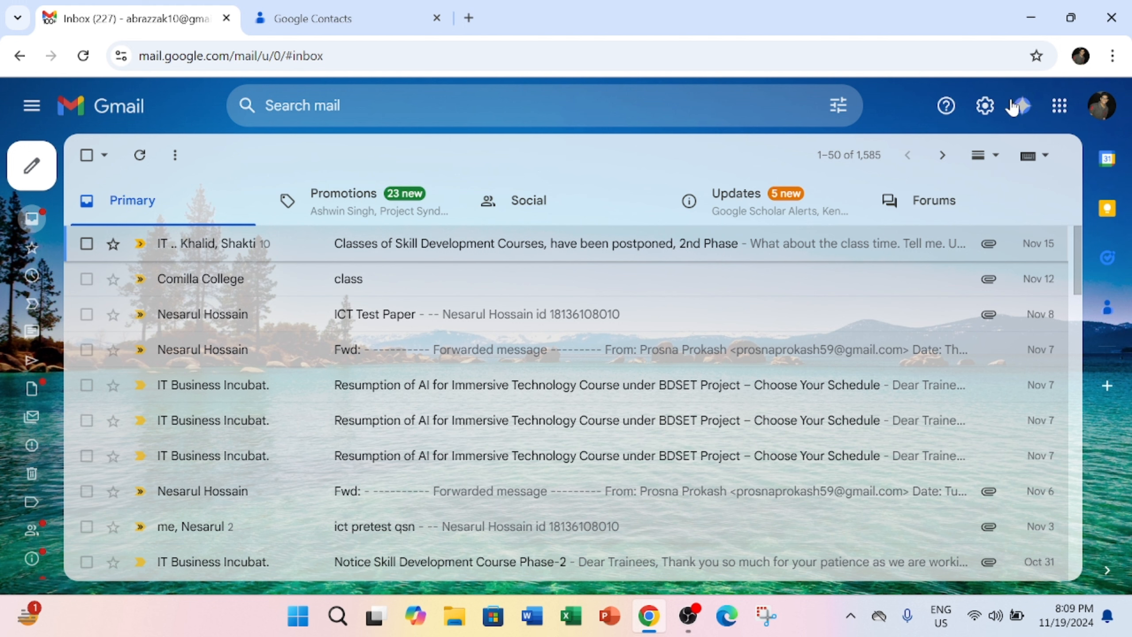
click(1061, 107)
scroll(951, 355, down, 8)
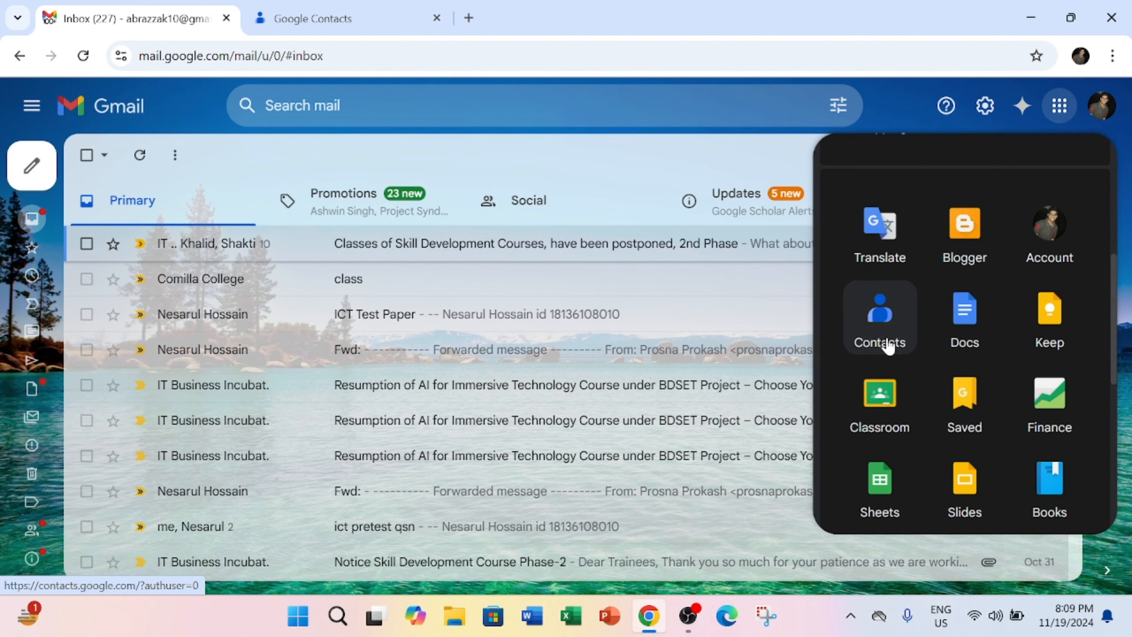
In Google Contacts, start creating multiple contacts with the Office Colleagues label applied
click(884, 340)
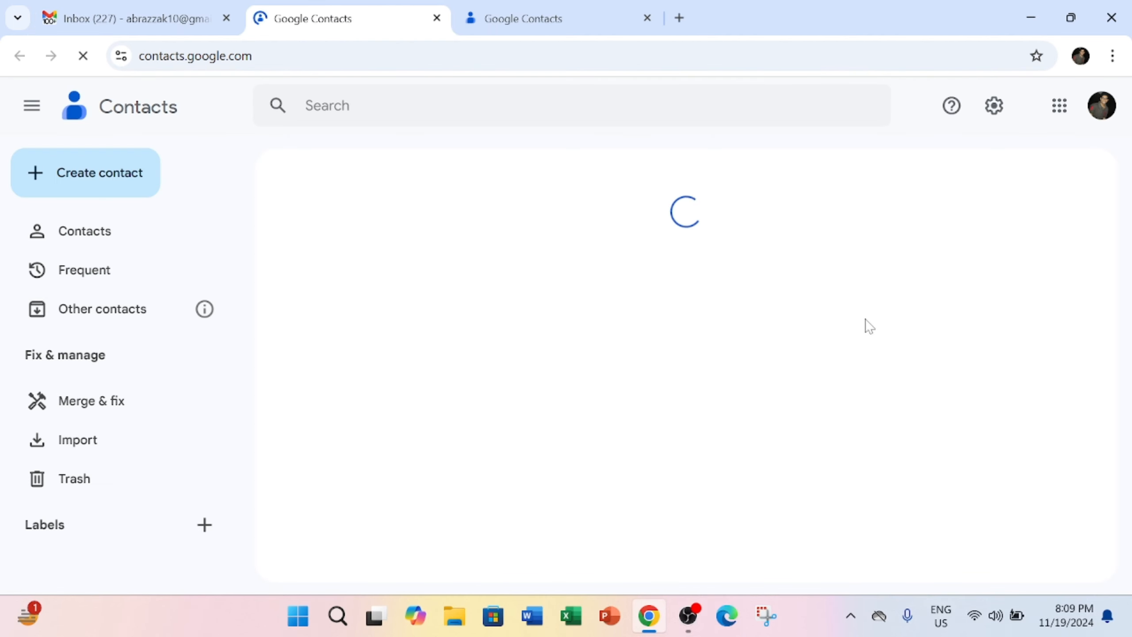
click(128, 187)
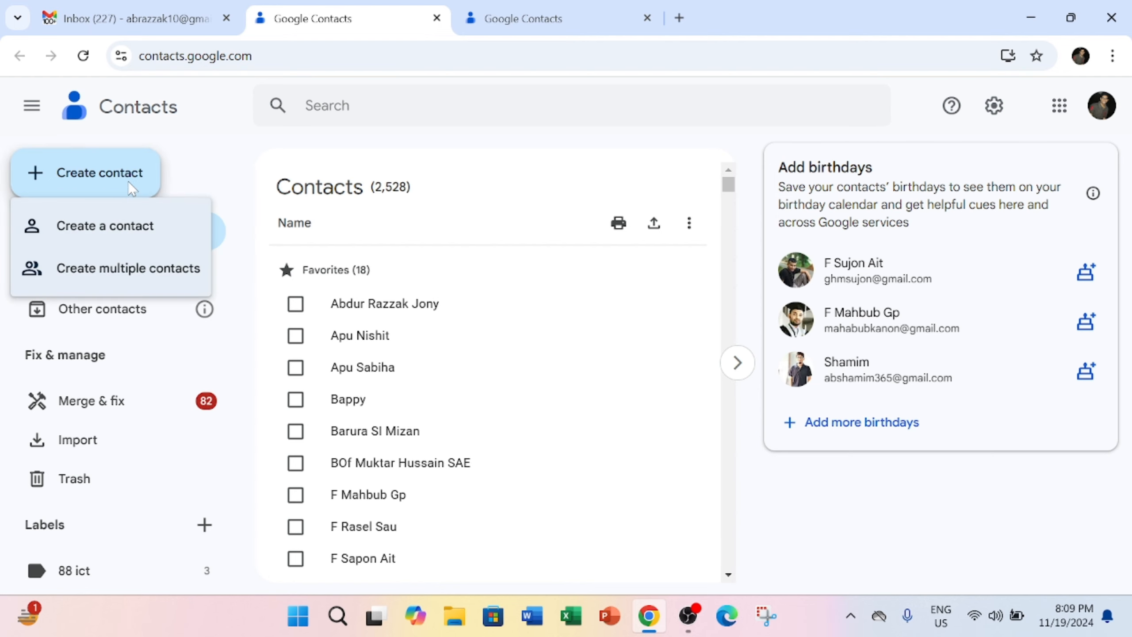
click(148, 272)
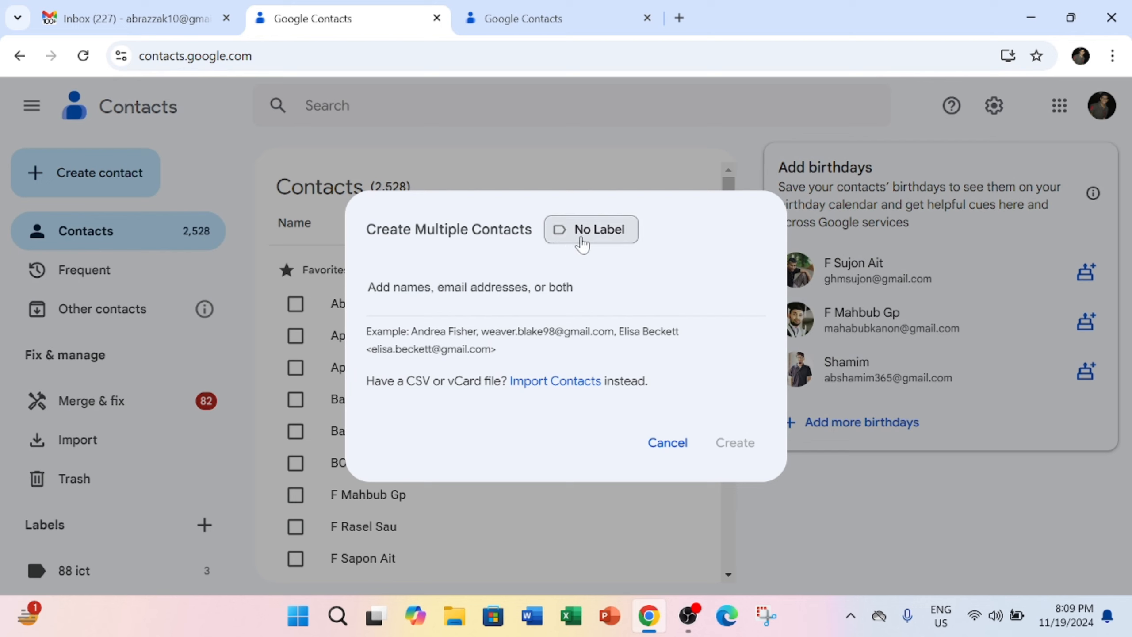
click(619, 236)
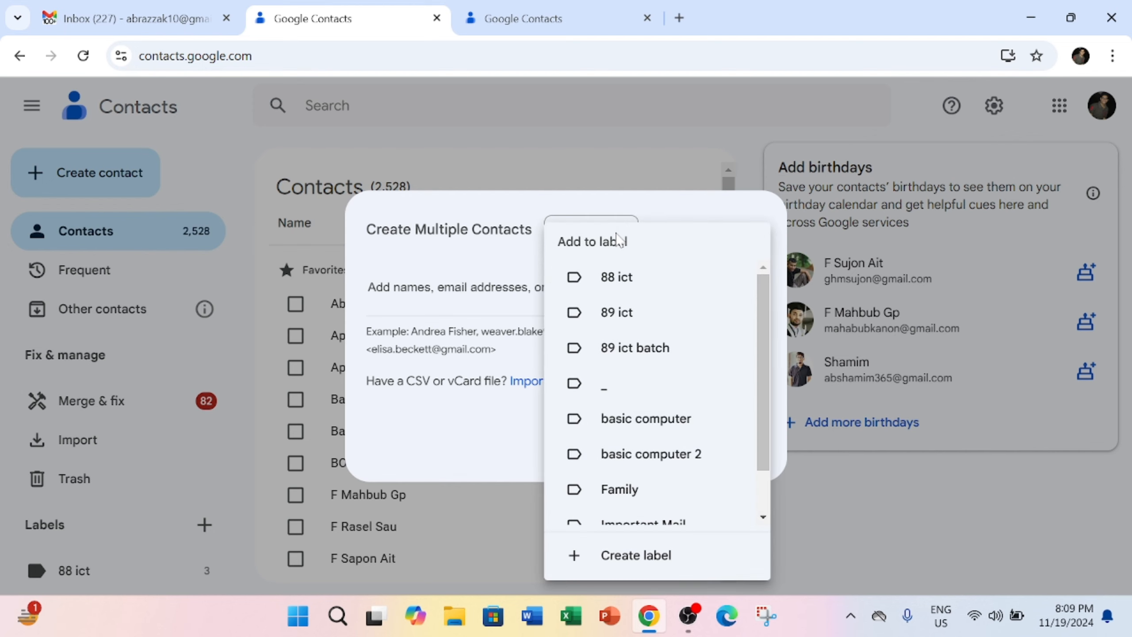
scroll(660, 365, down, 1)
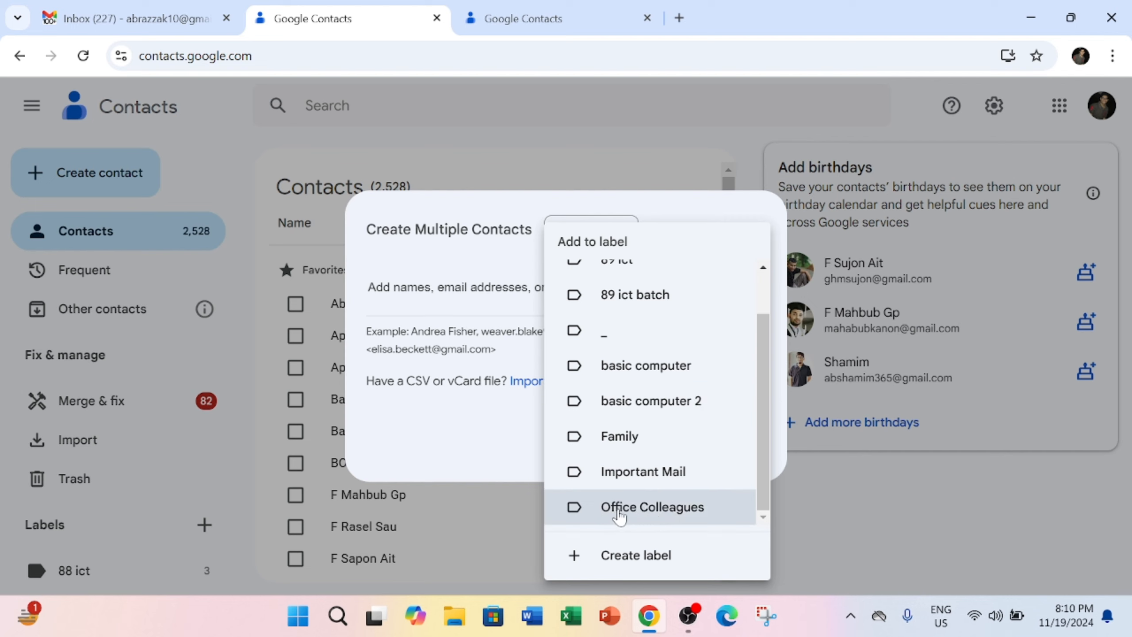
click(667, 511)
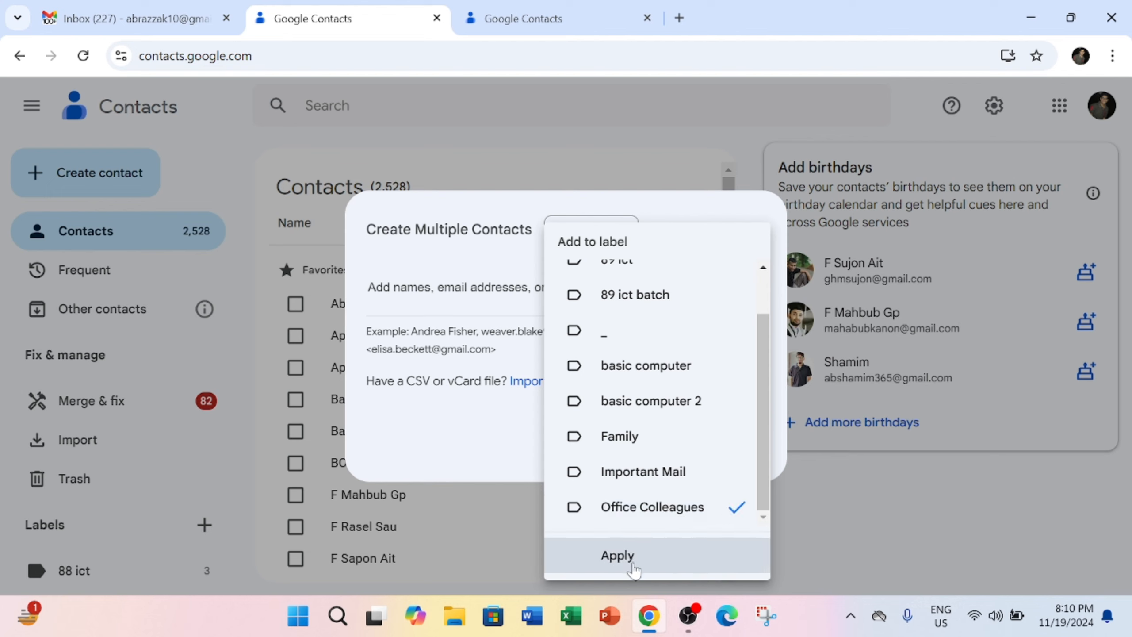
click(647, 563)
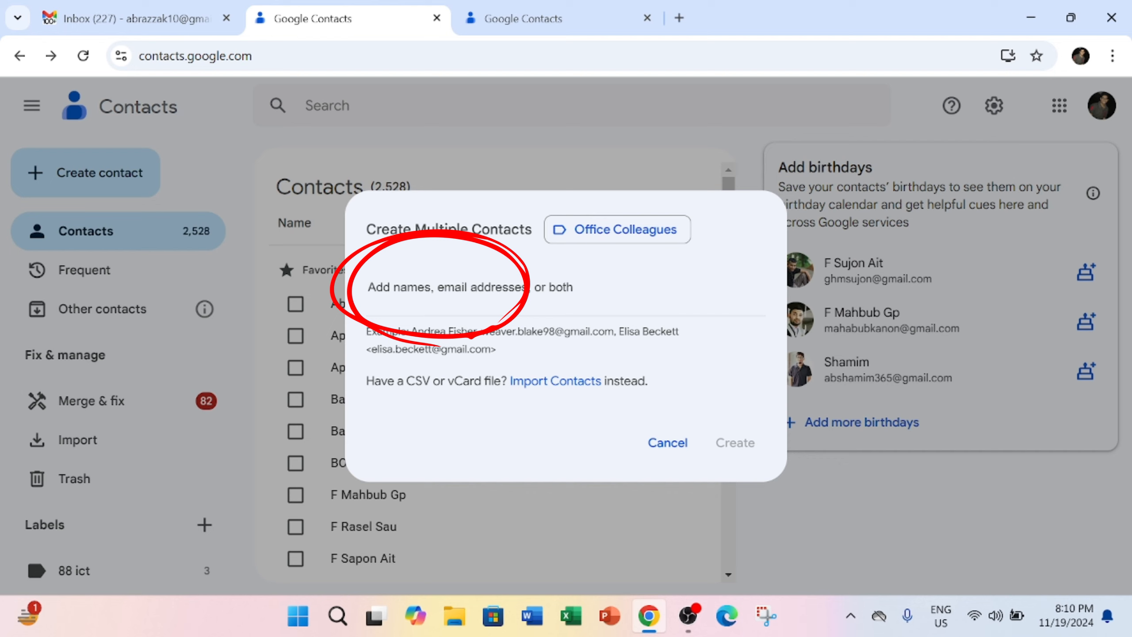
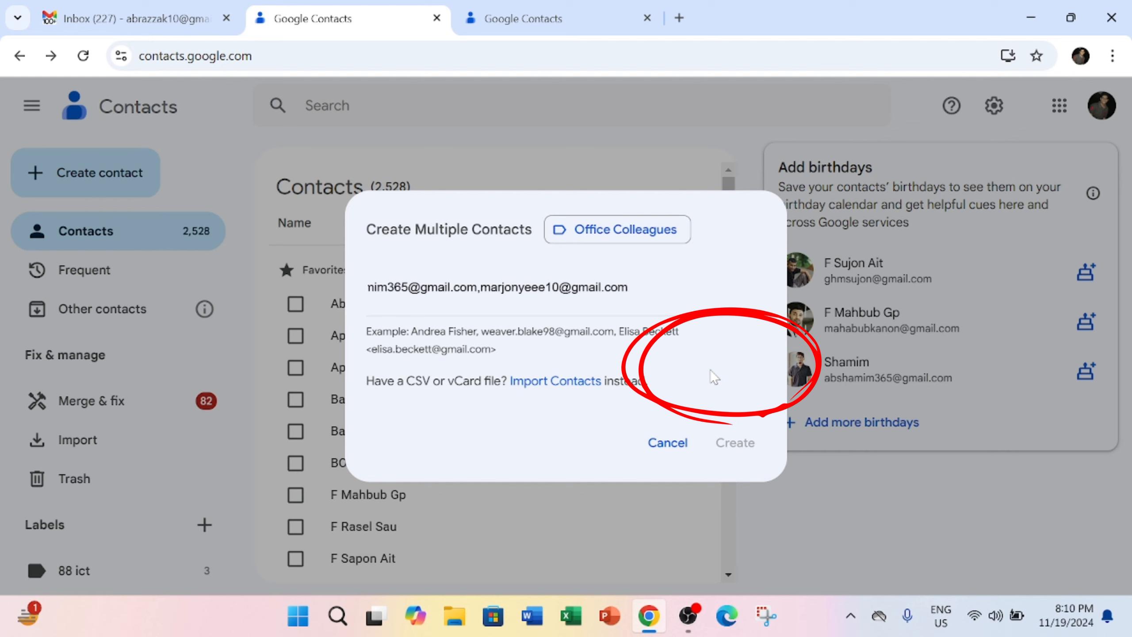
Enter the two colleagues' e-mail addresses as chips and create both contacts
key(Return)
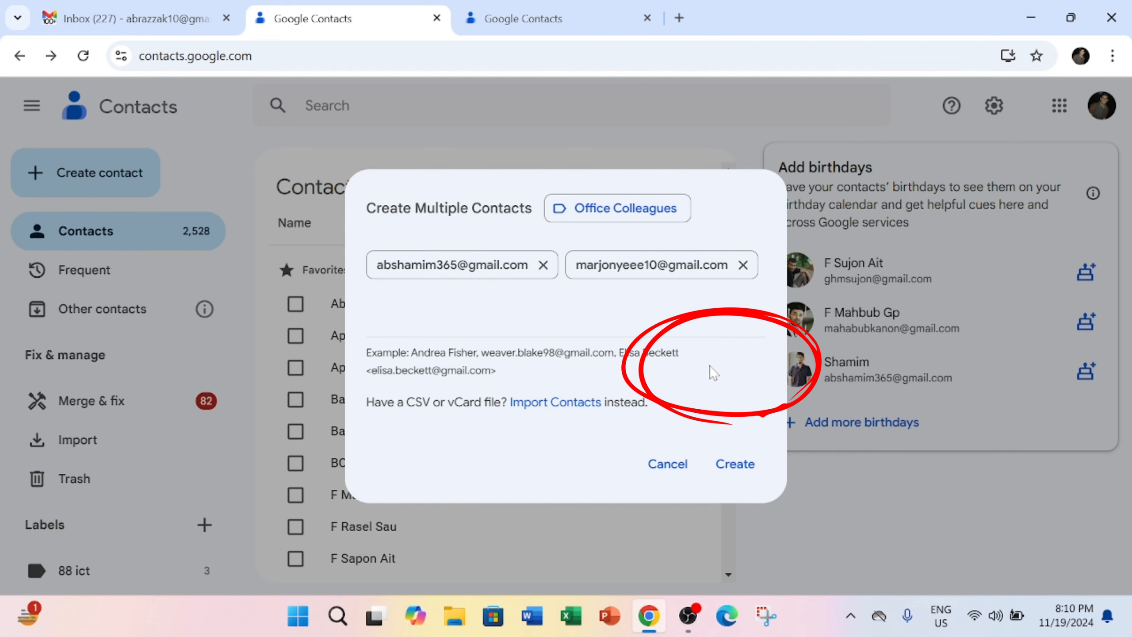
click(736, 464)
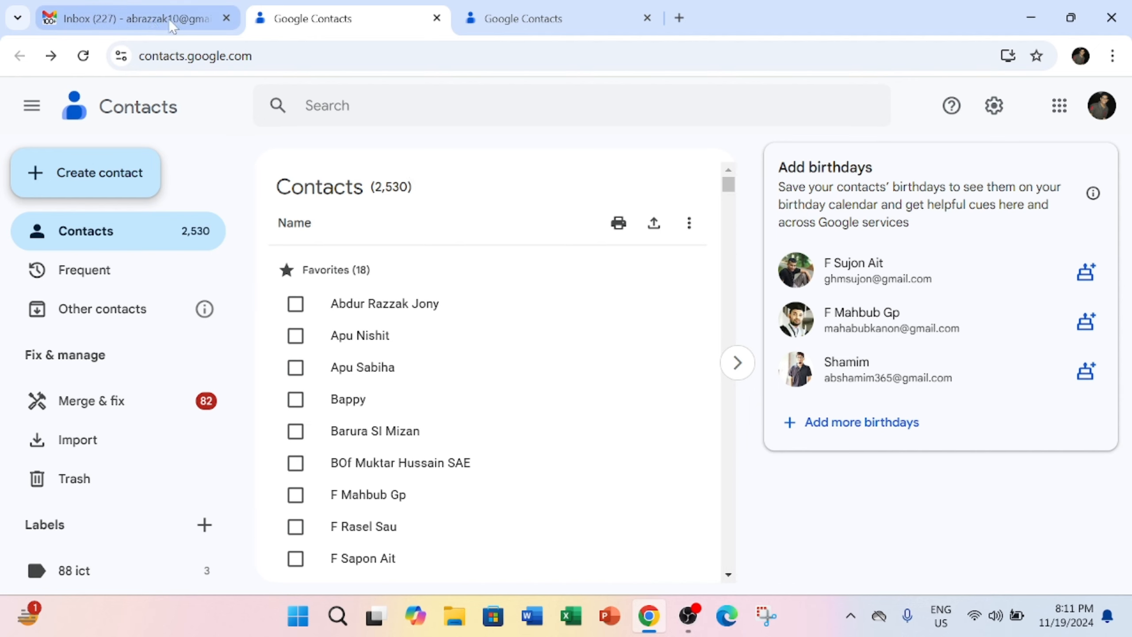
Back in Gmail, start a test email addressed to 'office', close it, and reload the page
click(132, 23)
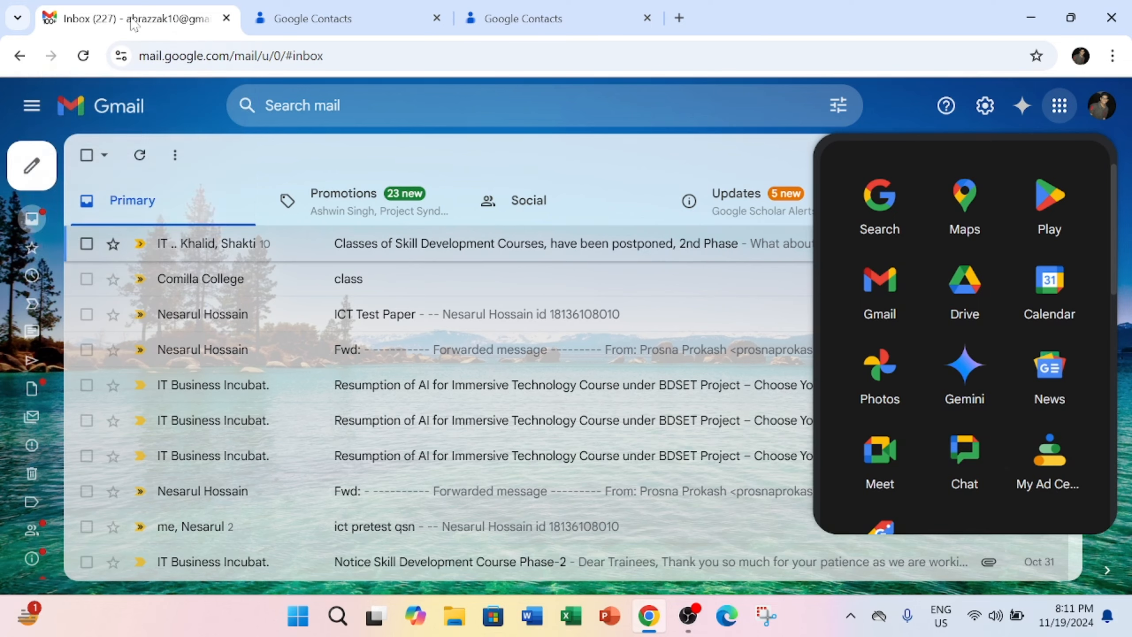
mouse_move(38, 168)
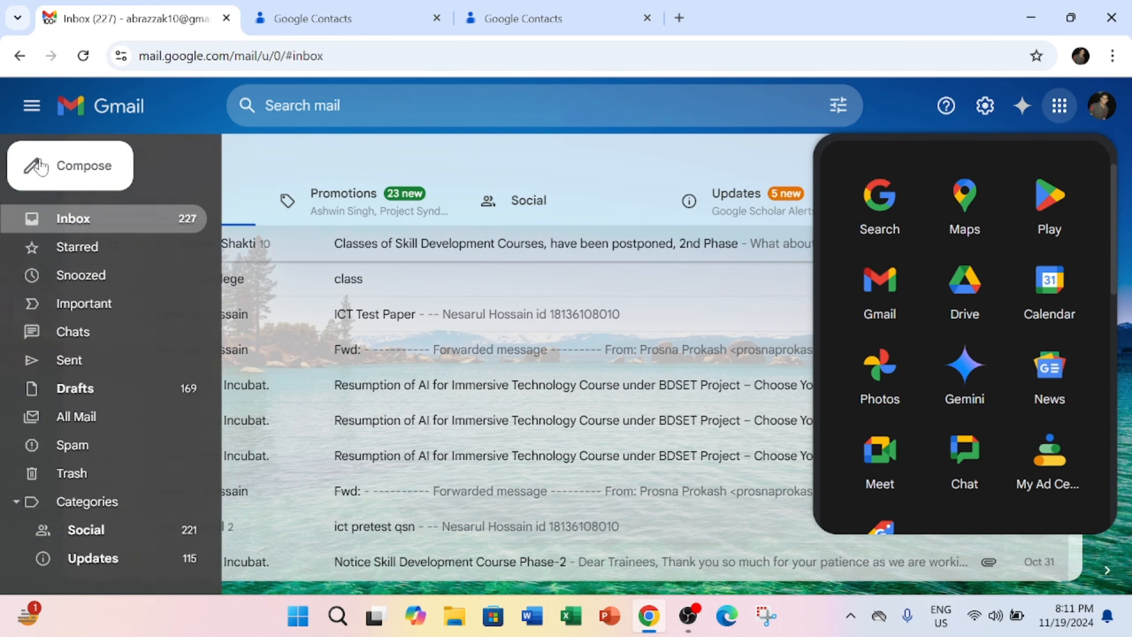
click(81, 170)
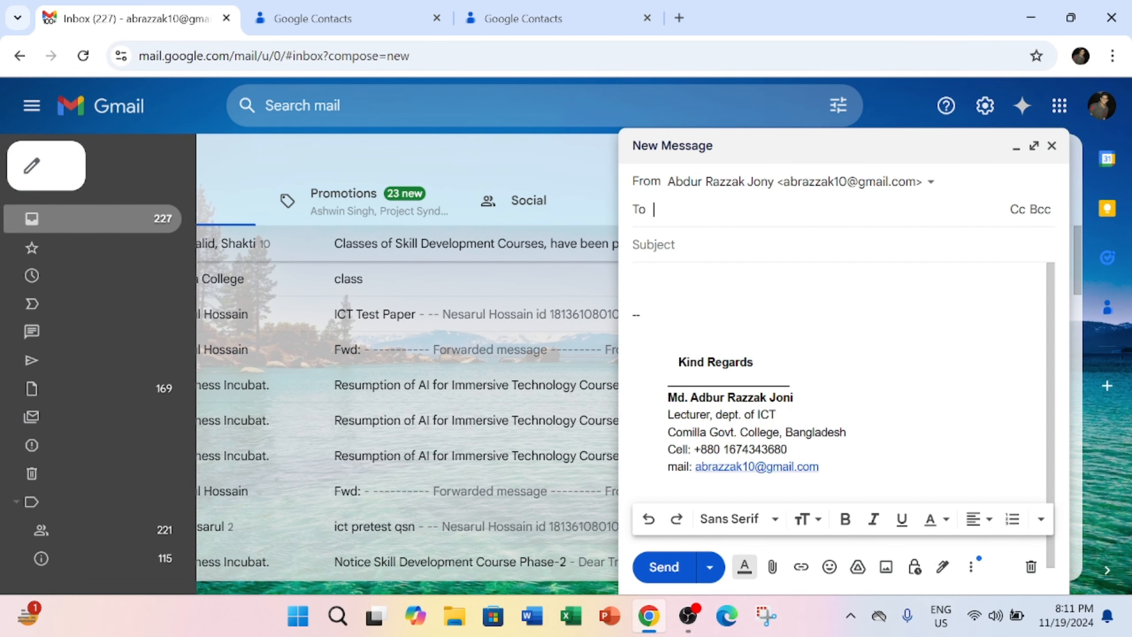
text(office)
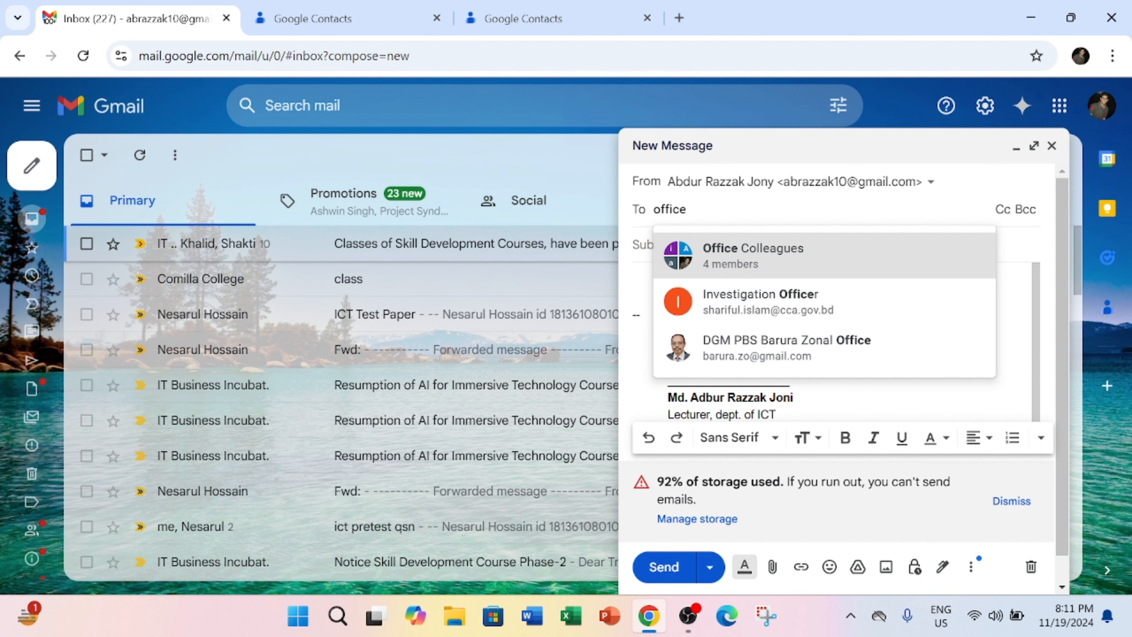
click(1052, 145)
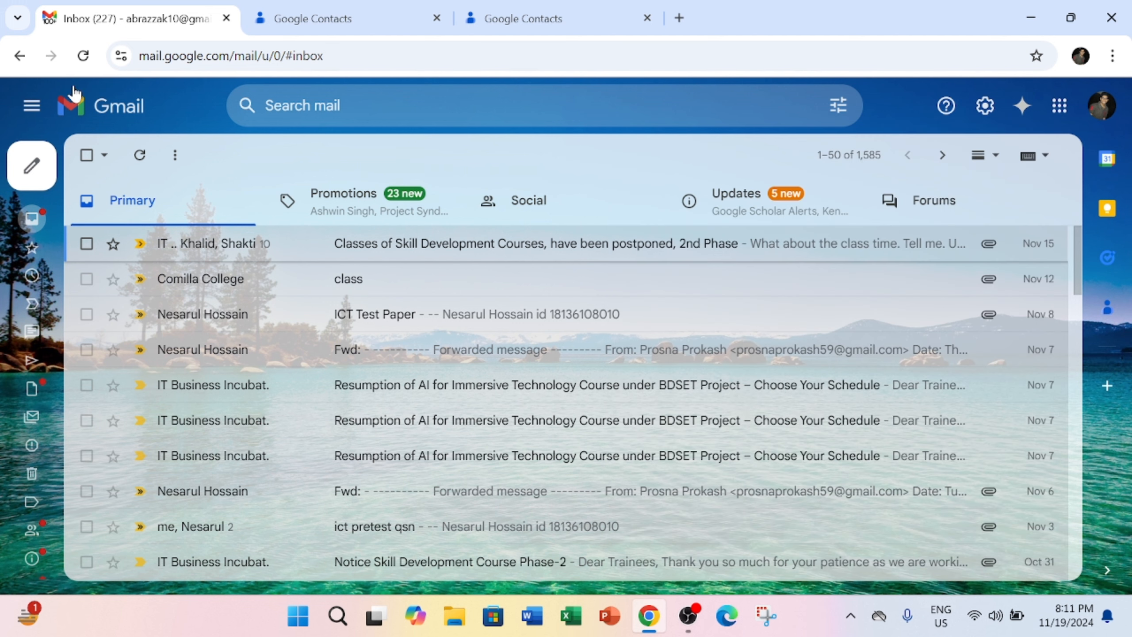
click(88, 61)
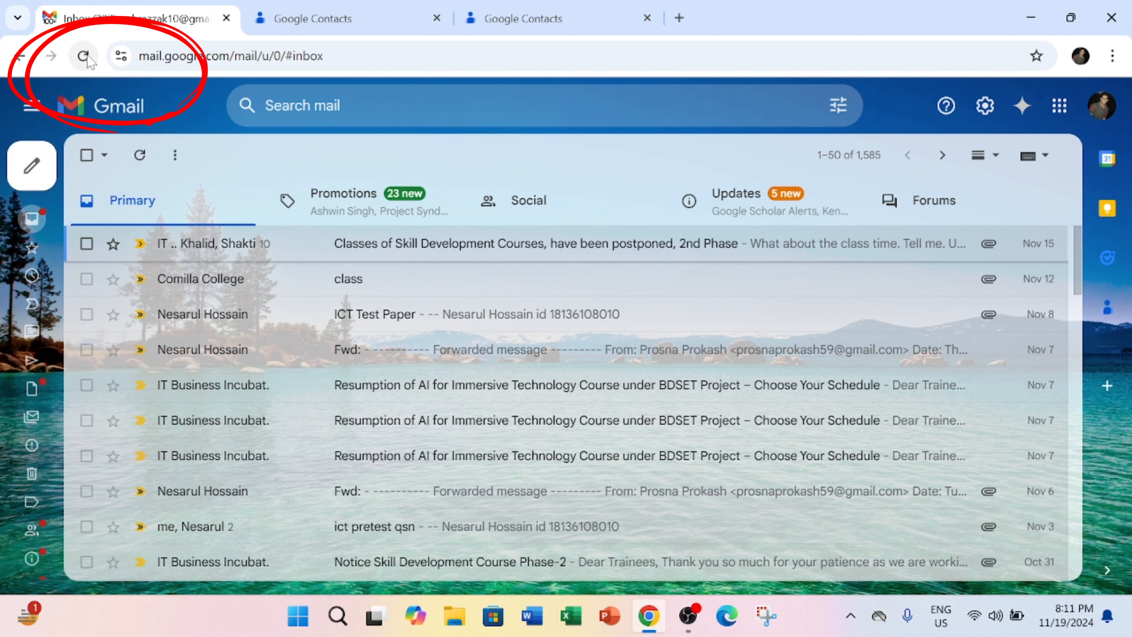
click(84, 61)
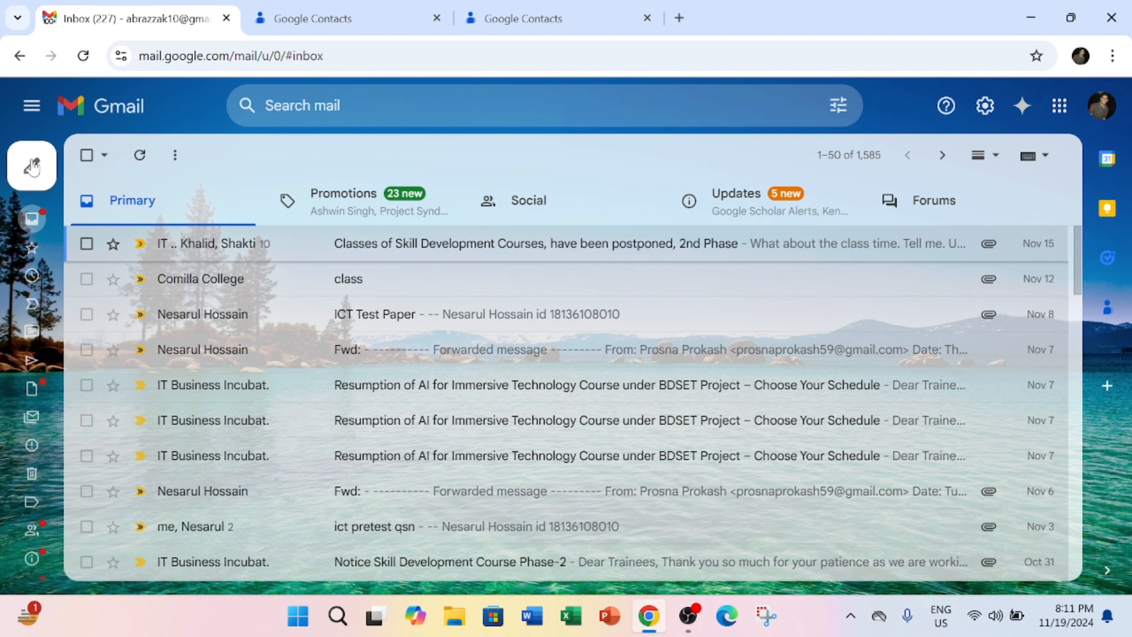
Draft a new email addressed to the Office Colleagues group suggestion, then close it unsent
mouse_move(40, 181)
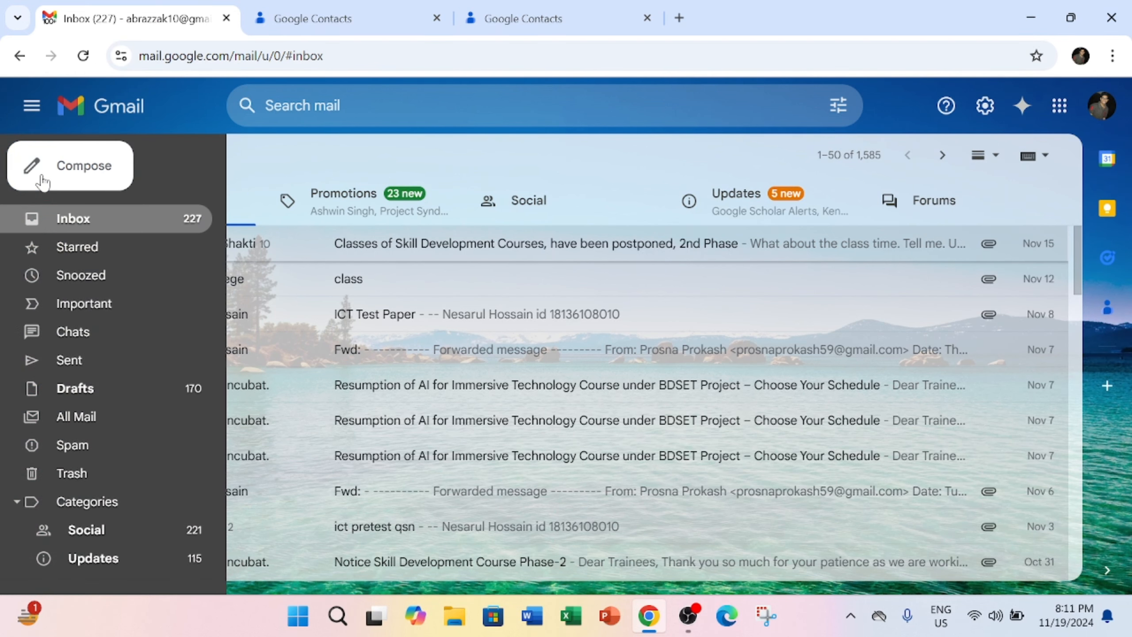
click(95, 175)
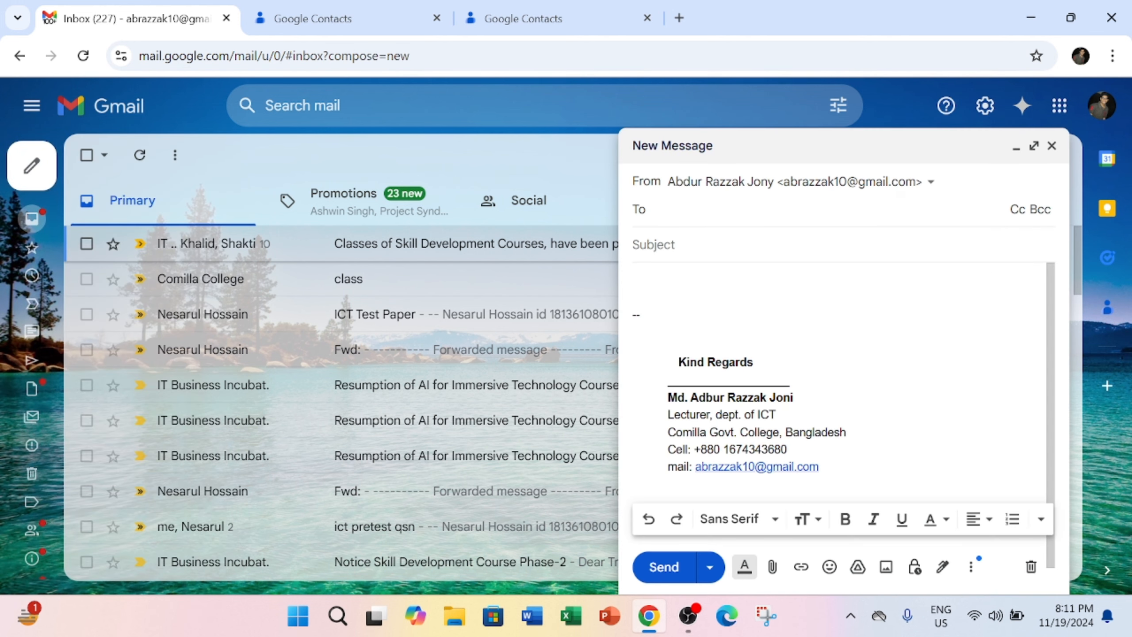
text(office)
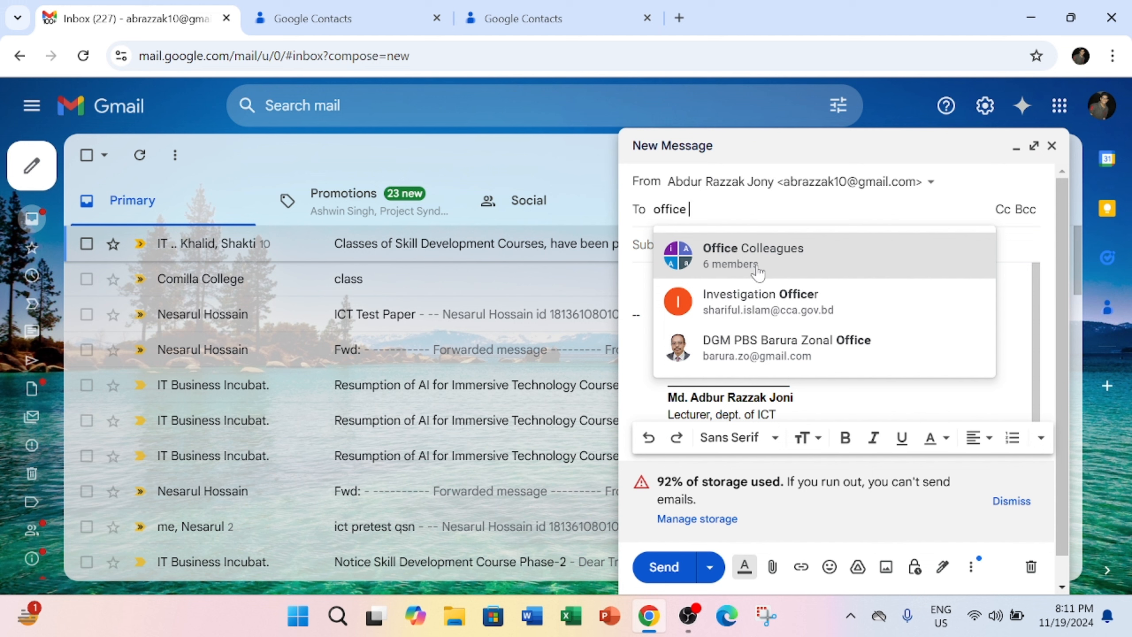
click(749, 264)
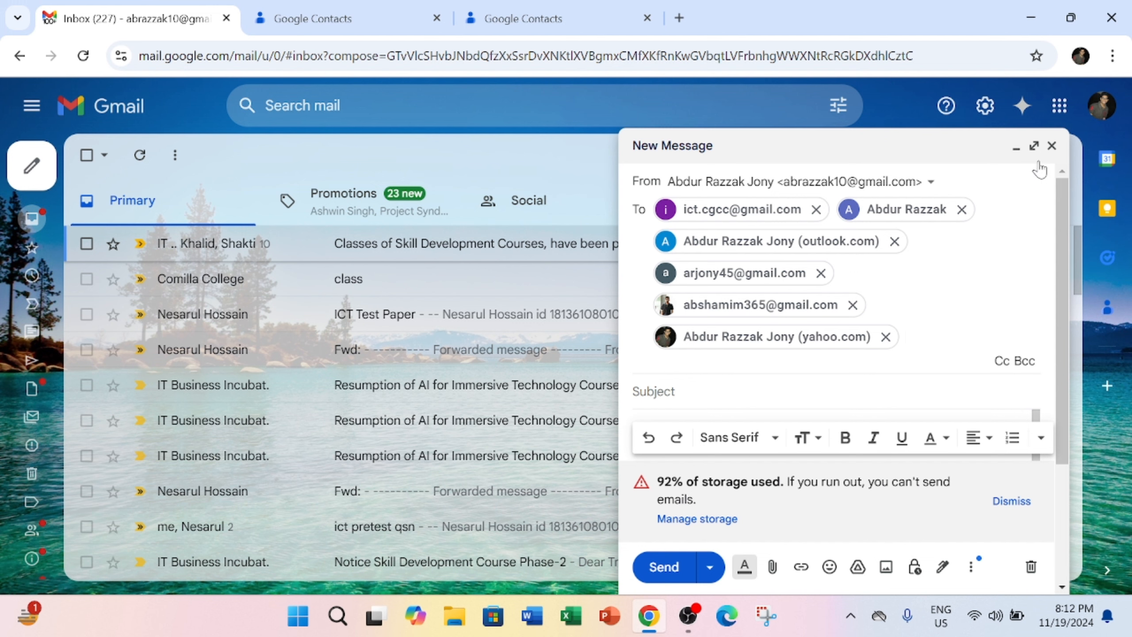
click(1053, 145)
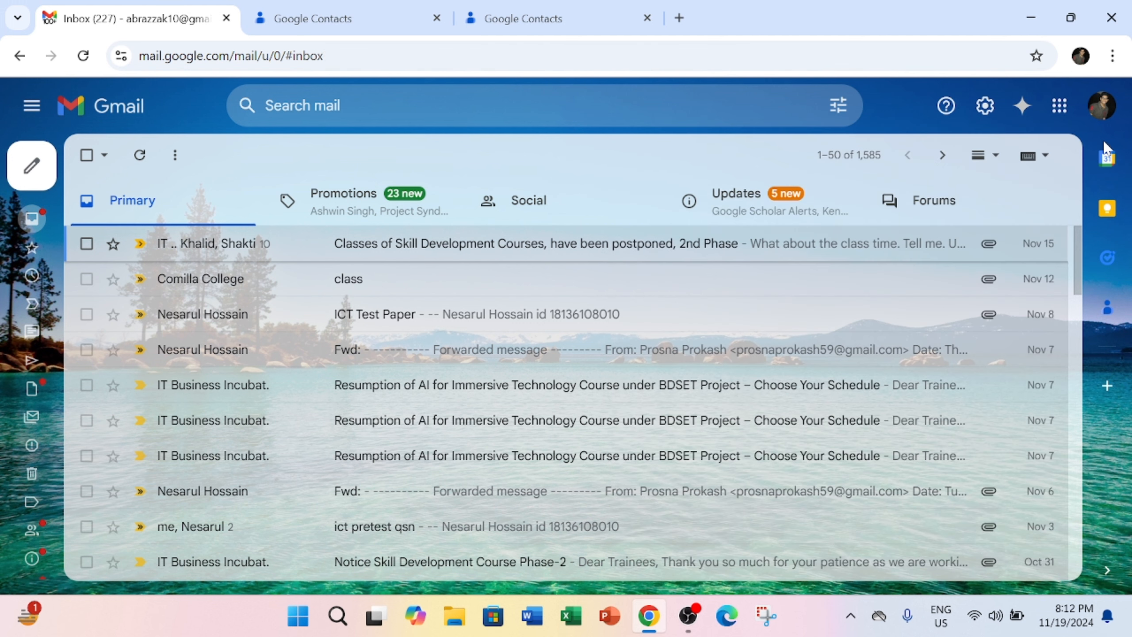
Launch Google Contacts in a new tab from the Google apps grid
click(1066, 119)
scroll(964, 328, down, 5)
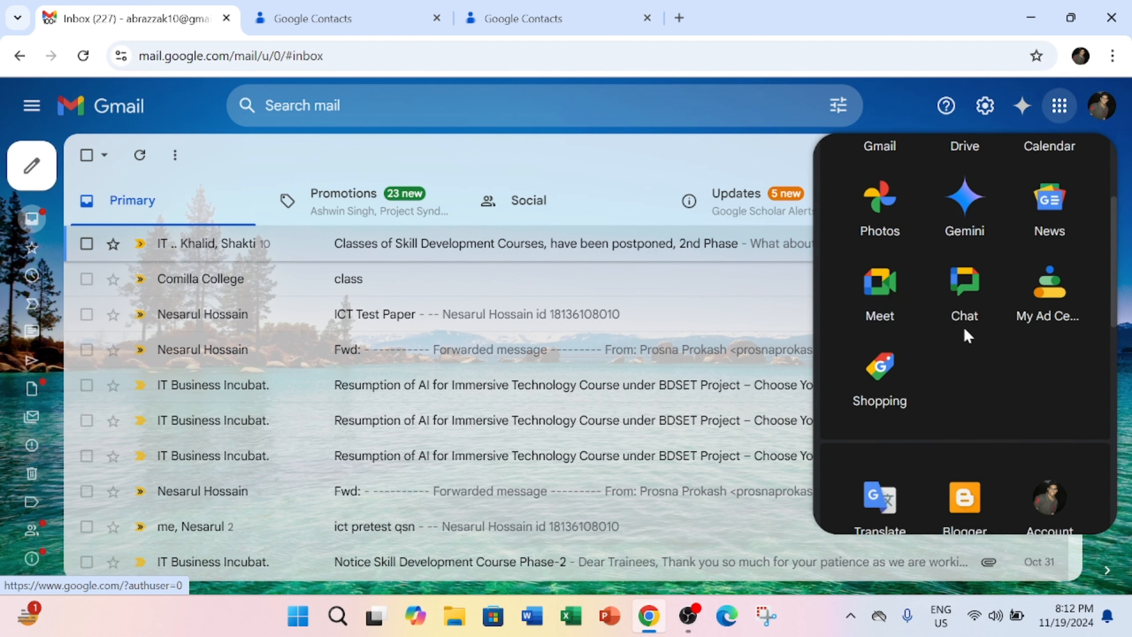
scroll(963, 326, down, 2)
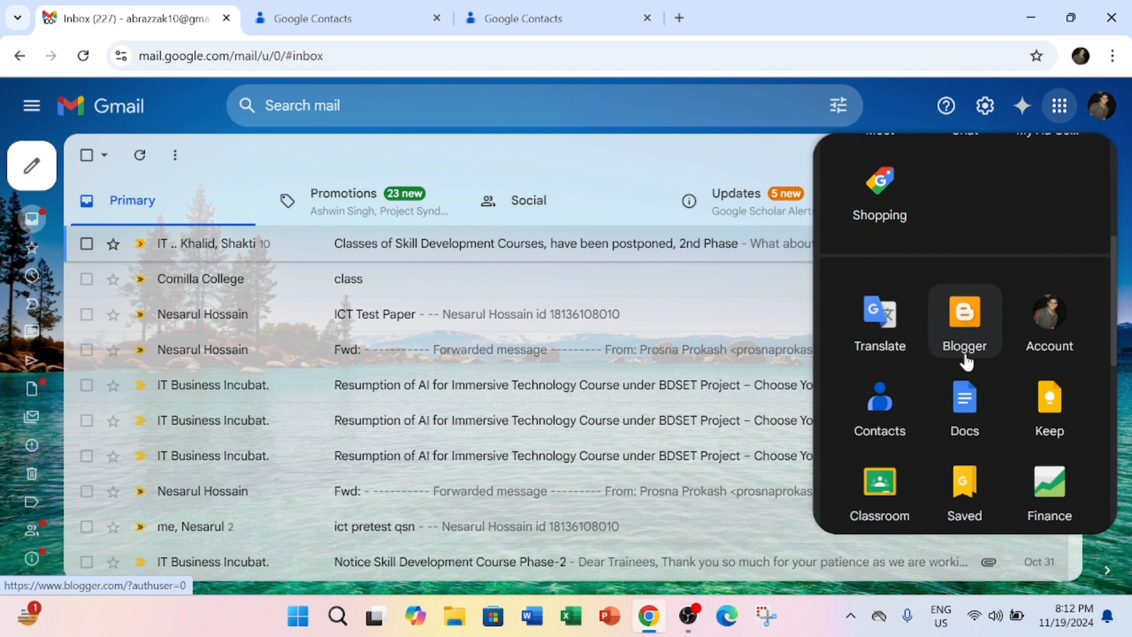
click(886, 426)
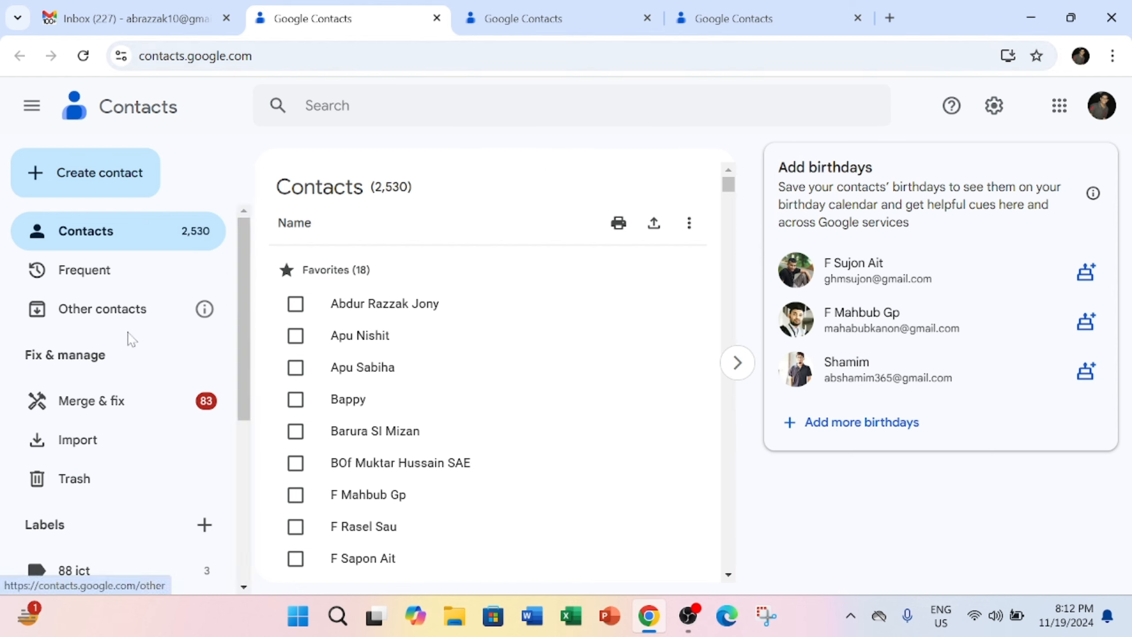
Open the Office Colleagues label from the sidebar's Labels section to list its six members
scroll(133, 330, down, 7)
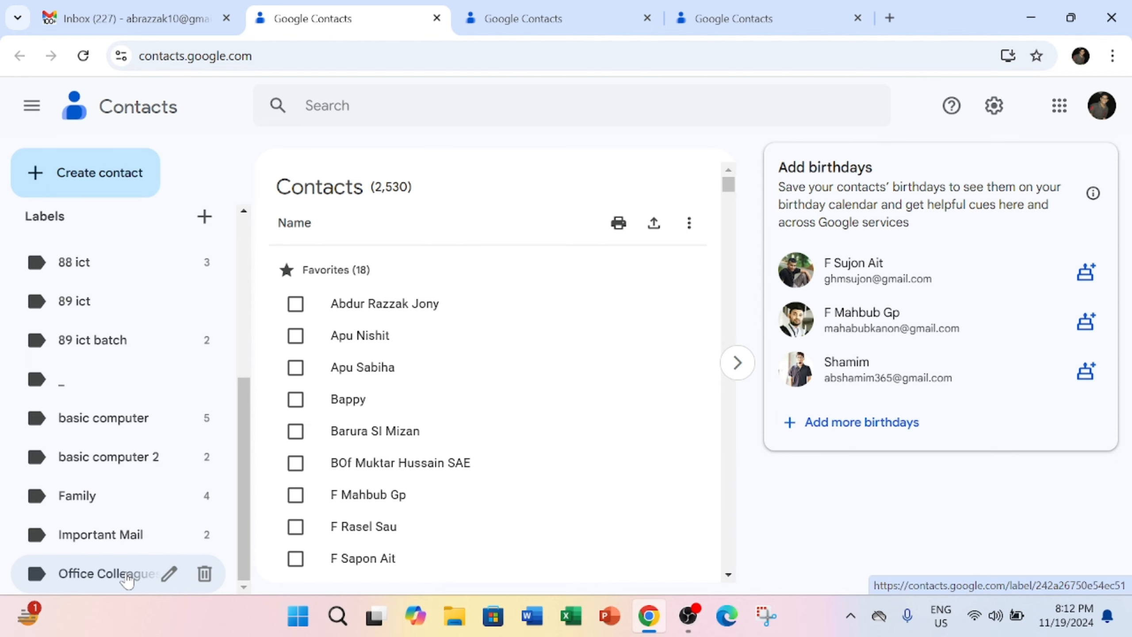
click(127, 580)
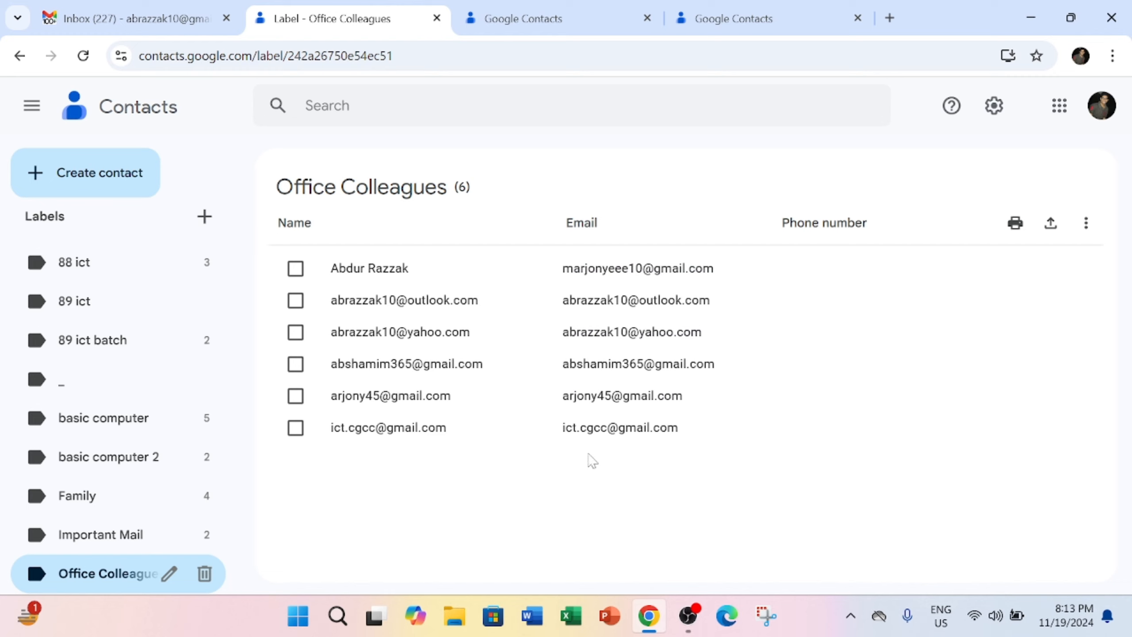
Select the first, fifth and last contacts and remove them from the Office Colleagues label
click(296, 269)
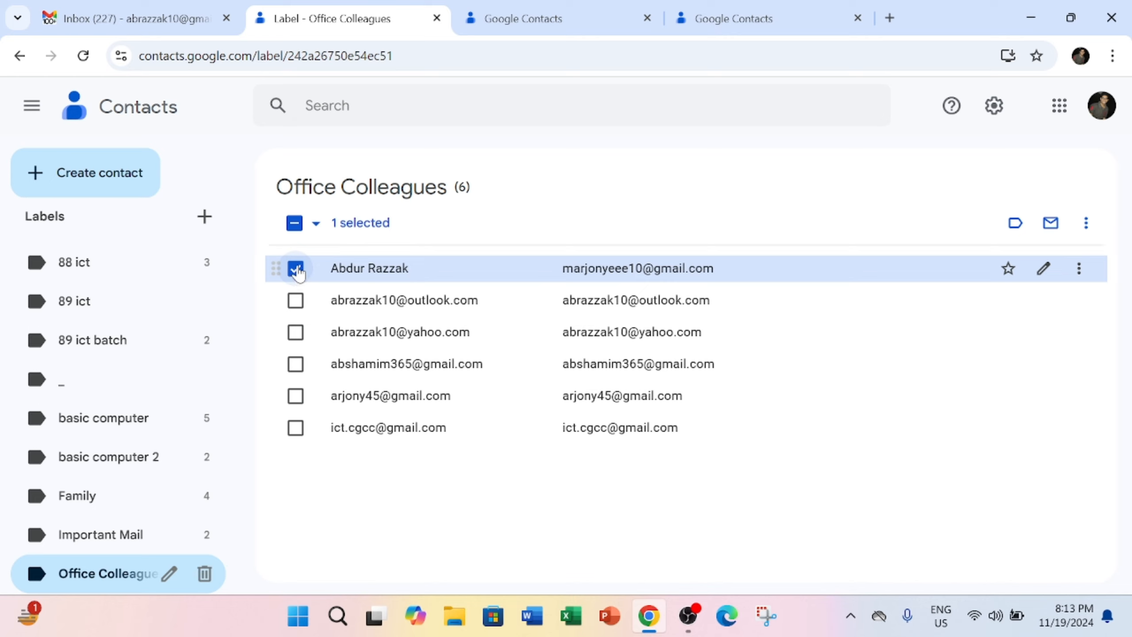
click(295, 396)
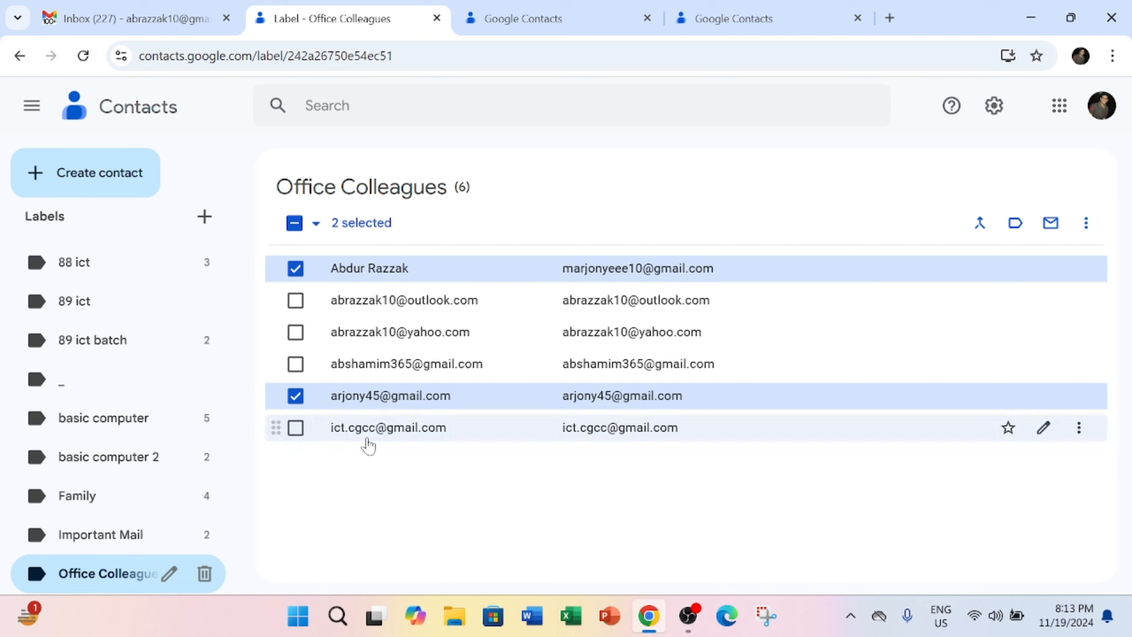
click(295, 430)
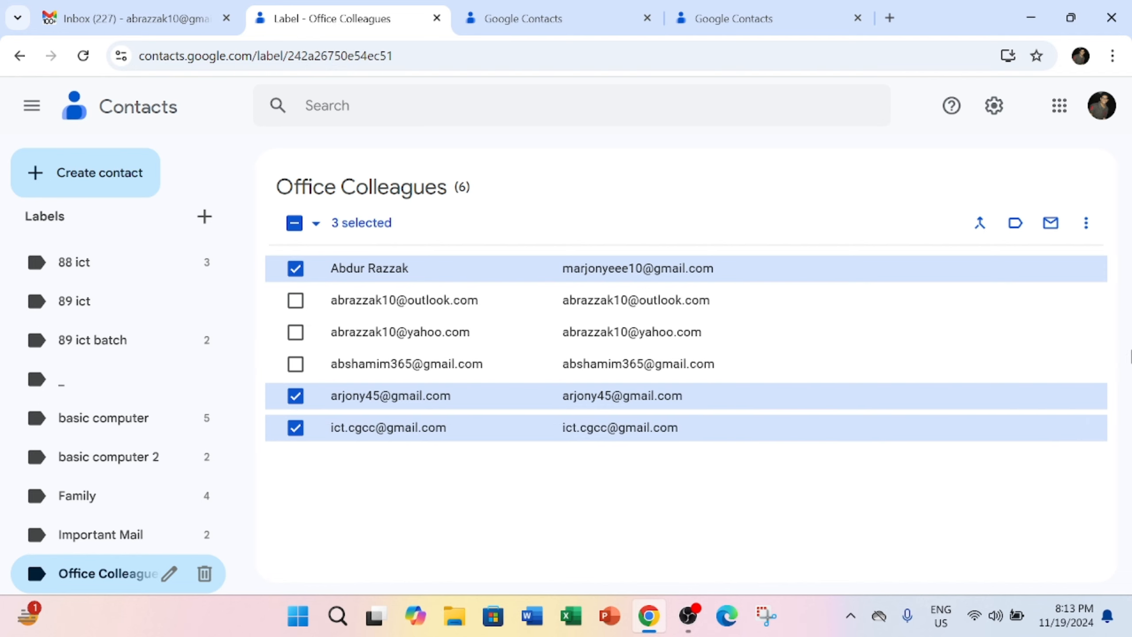
click(1086, 223)
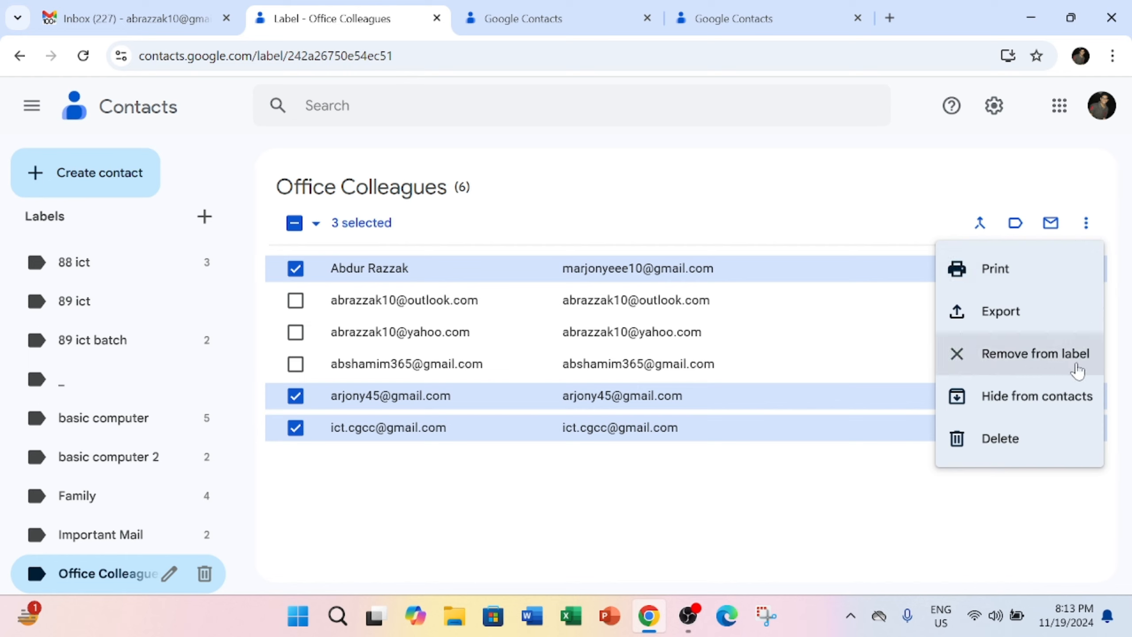
click(1035, 360)
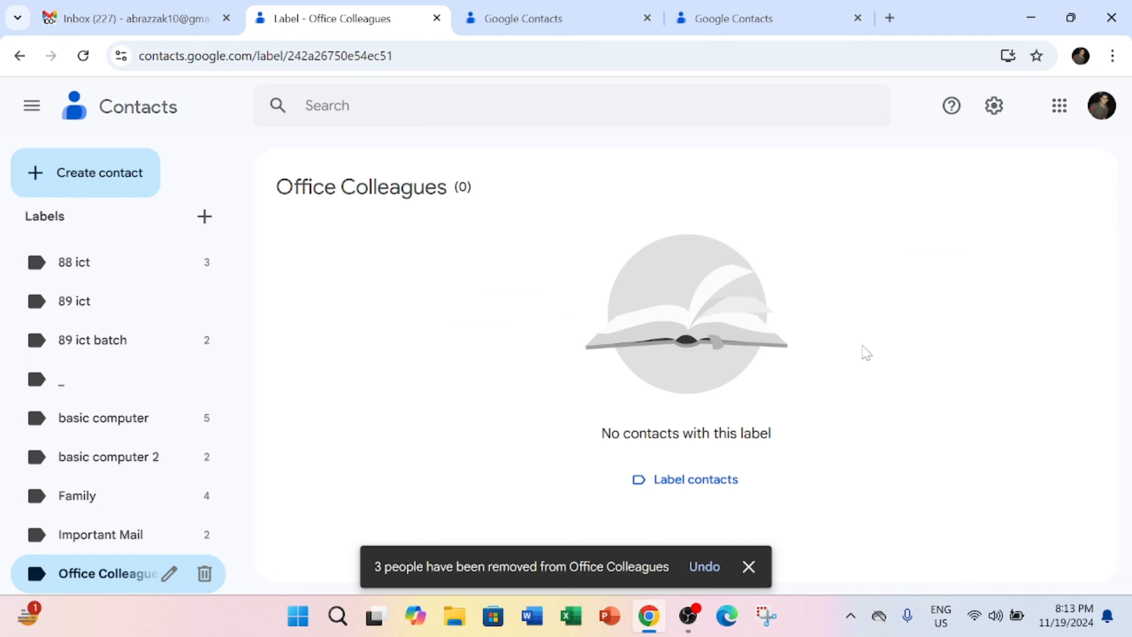